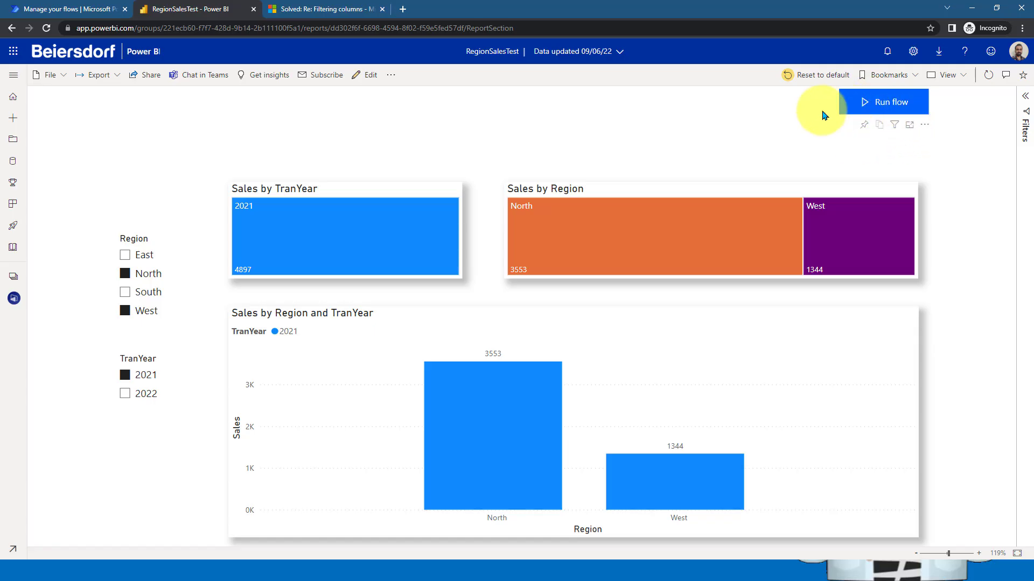
# Step: Switch to the Region Sales e-mail in Gmail, open its RegionSales.pdf attachment and enlarge it to examine the filtered regions and year
pyautogui.hotkey('alt', 'Tab')
pyautogui.hotkey('alt', 'Tab')
pyautogui.hotkey('alt', 'Tab')
pyautogui.hotkey('alt', 'Tab')
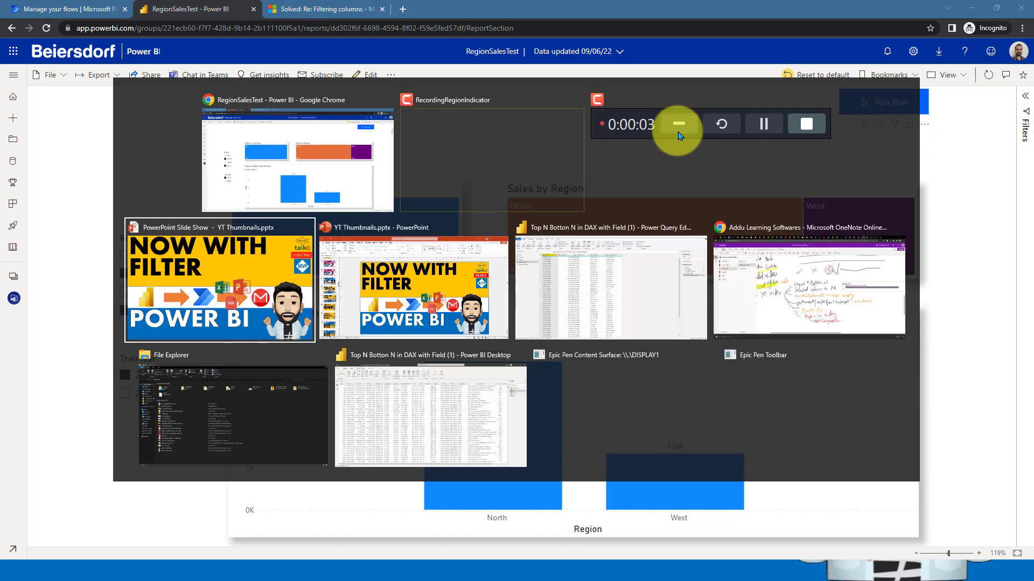
pyautogui.hotkey('alt', 'Tab')
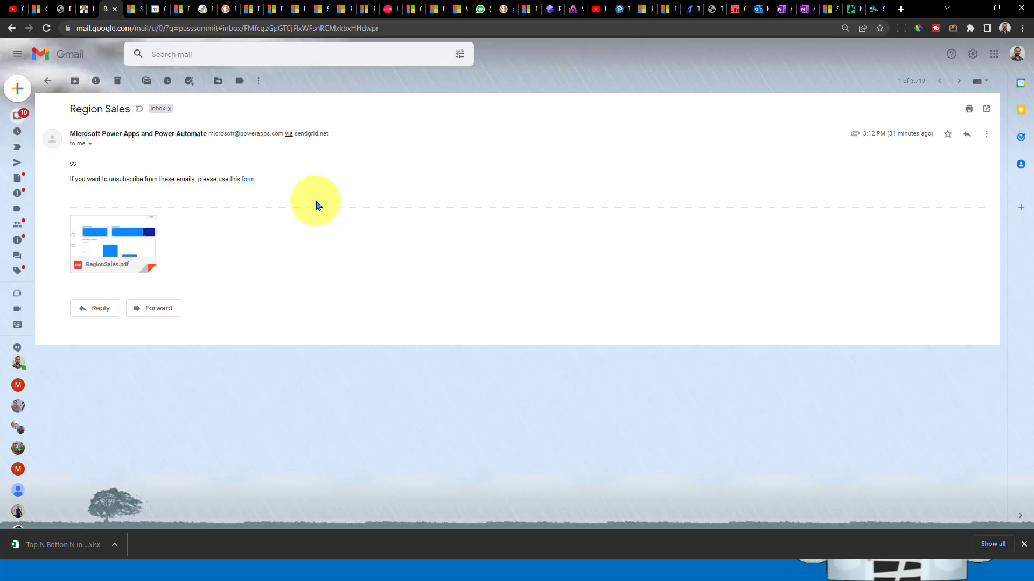
pyautogui.click(102, 230)
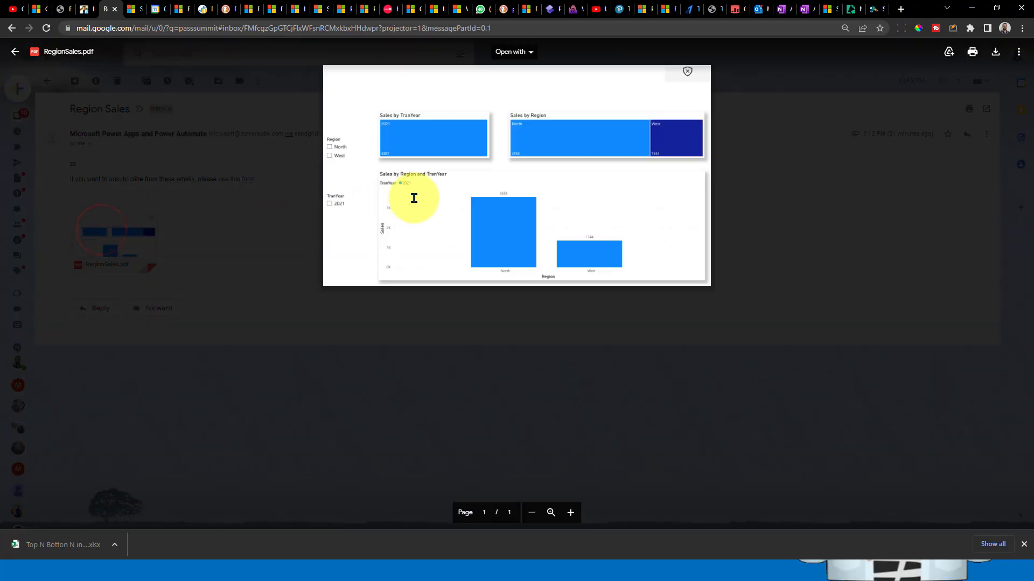
pyautogui.click(571, 513)
pyautogui.click(572, 514)
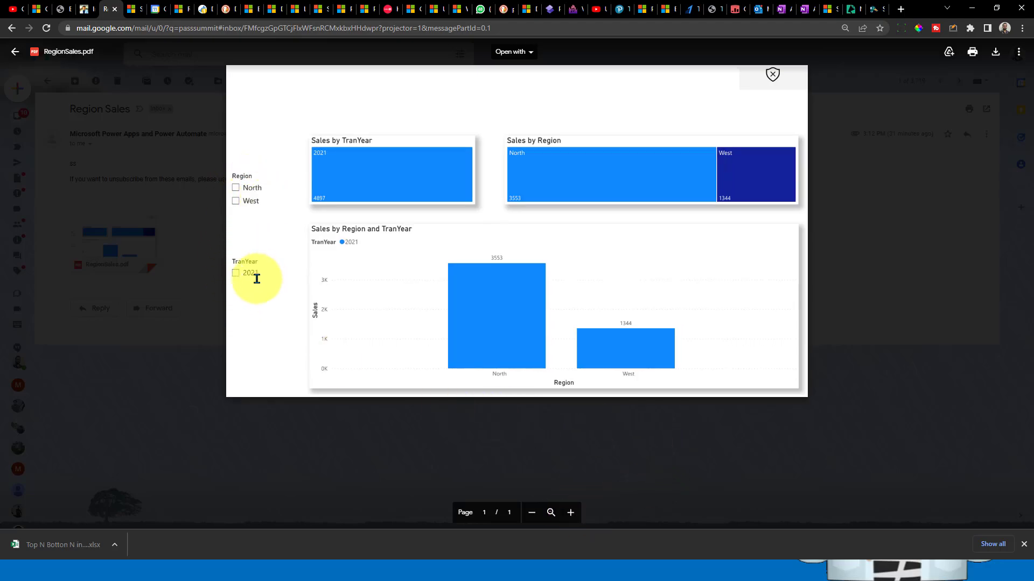
pyautogui.click(660, 358)
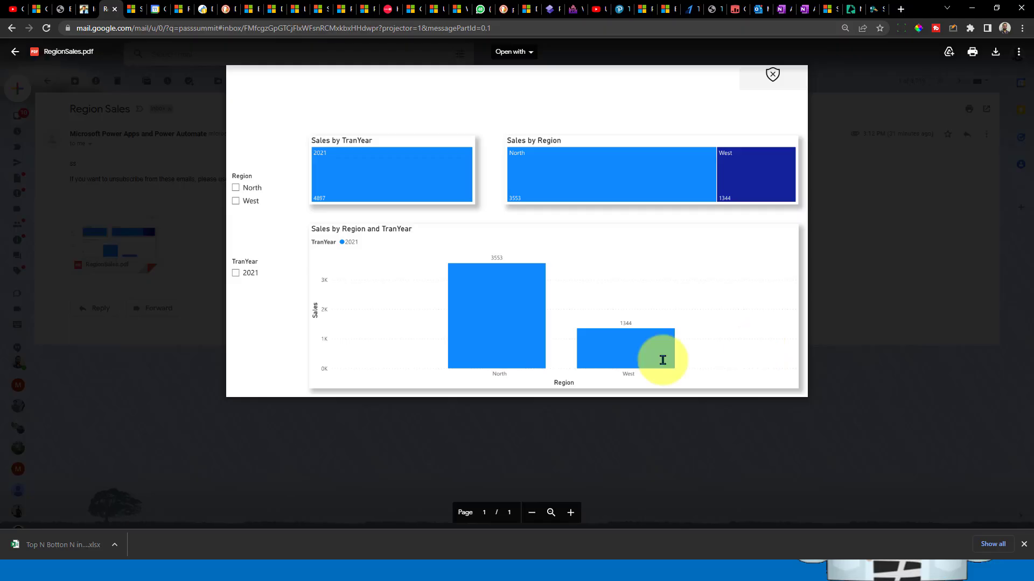
pyautogui.click(685, 180)
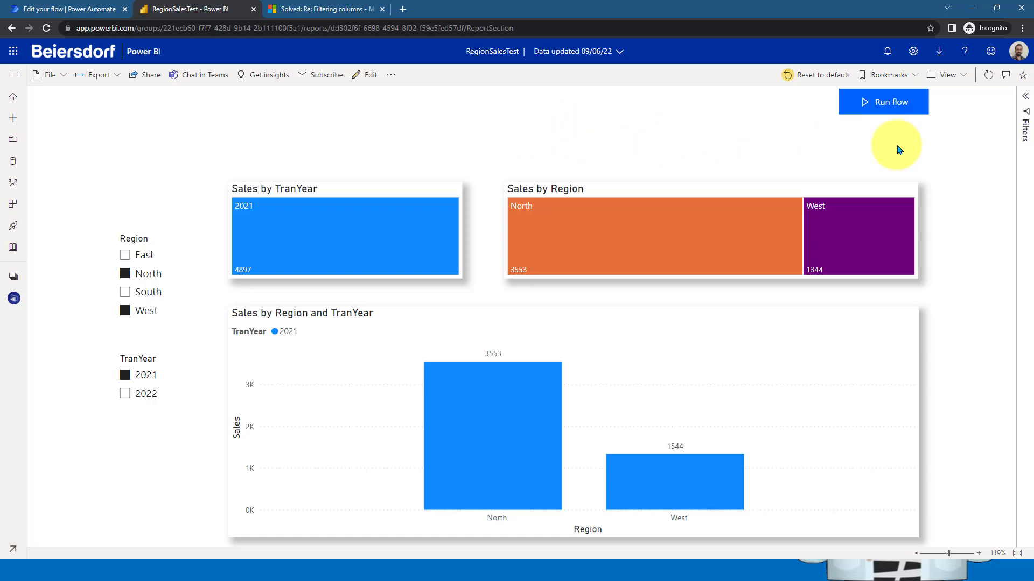
# Step: Open the RegionSalesTest report in edit mode and select the Run flow button to show its data fields
pyautogui.click(357, 75)
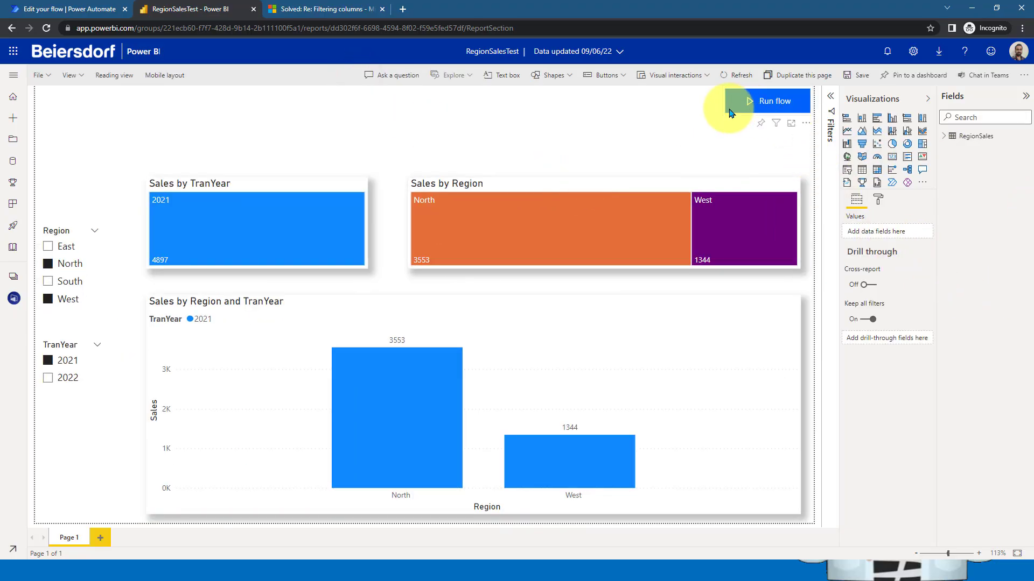
pyautogui.click(726, 117)
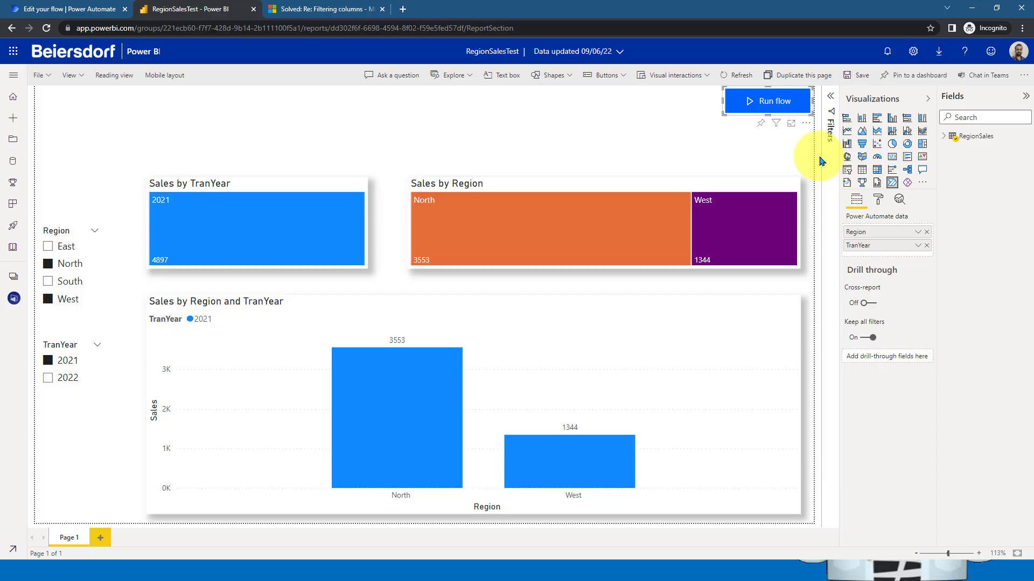
pyautogui.click(512, 138)
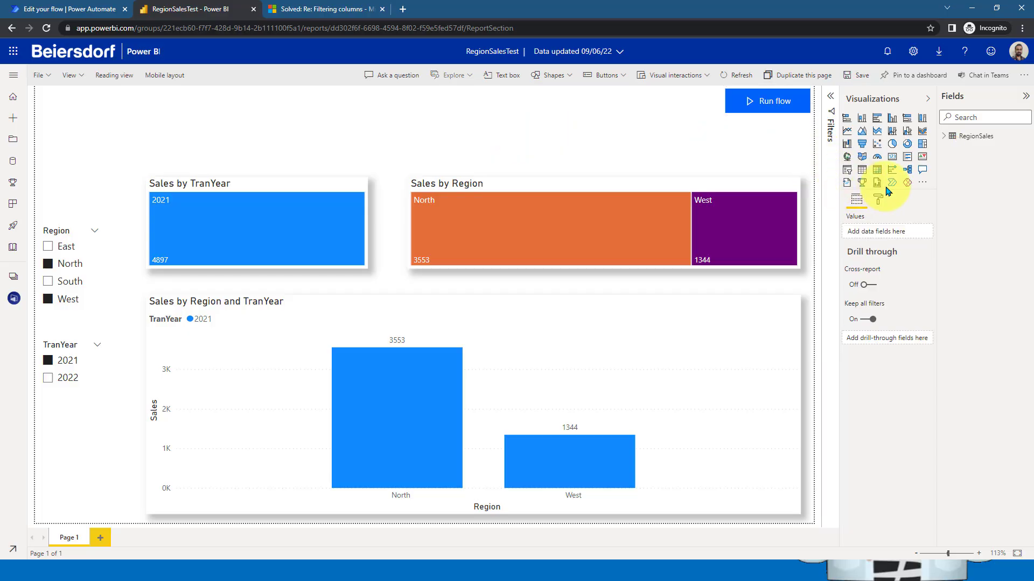
pyautogui.click(726, 99)
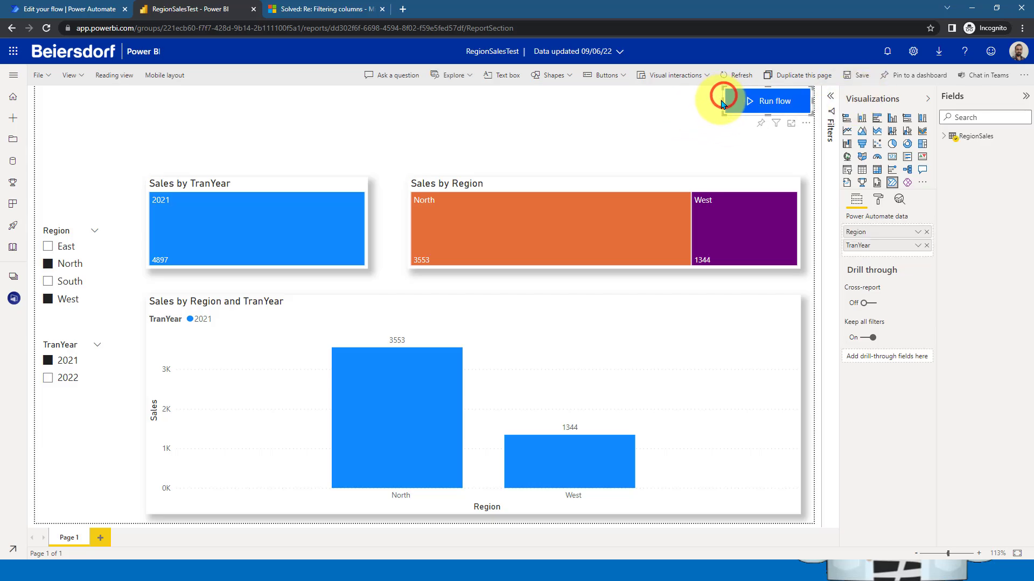
# Step: Edit the Run flow visual, expand the RegionSales table's fields, and open the Export PDF flow for editing
pyautogui.click(805, 123)
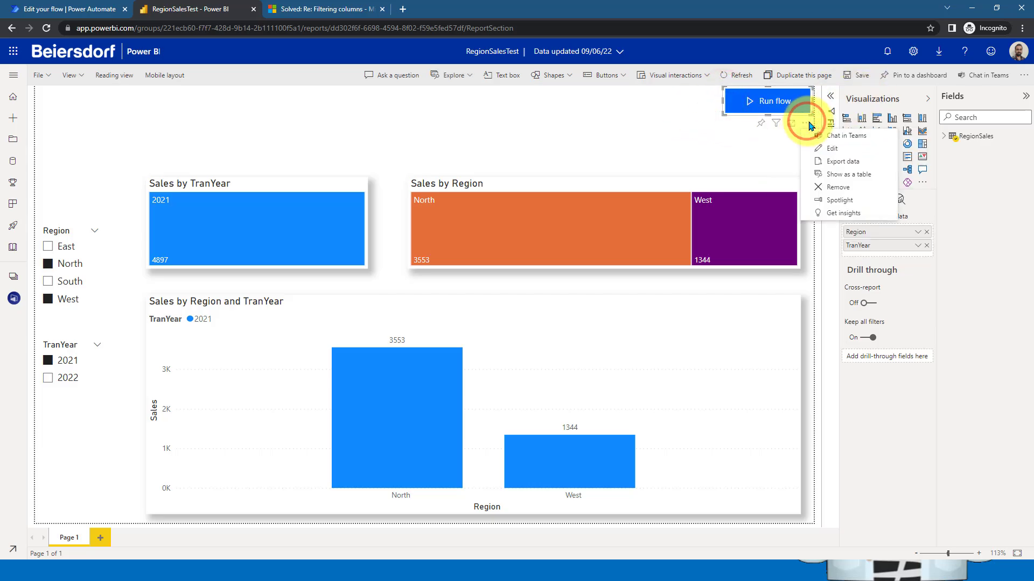
pyautogui.click(844, 150)
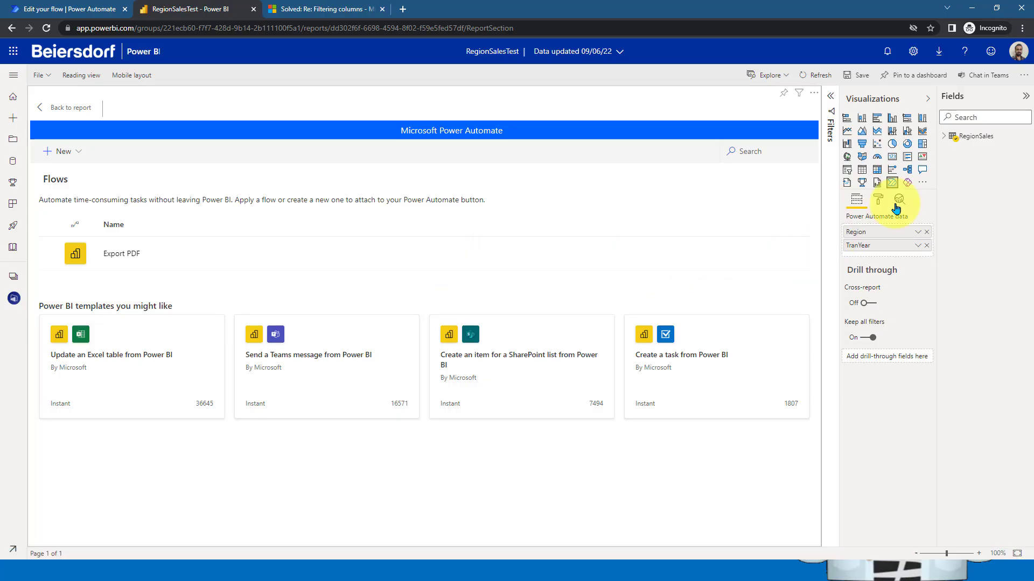
pyautogui.click(940, 137)
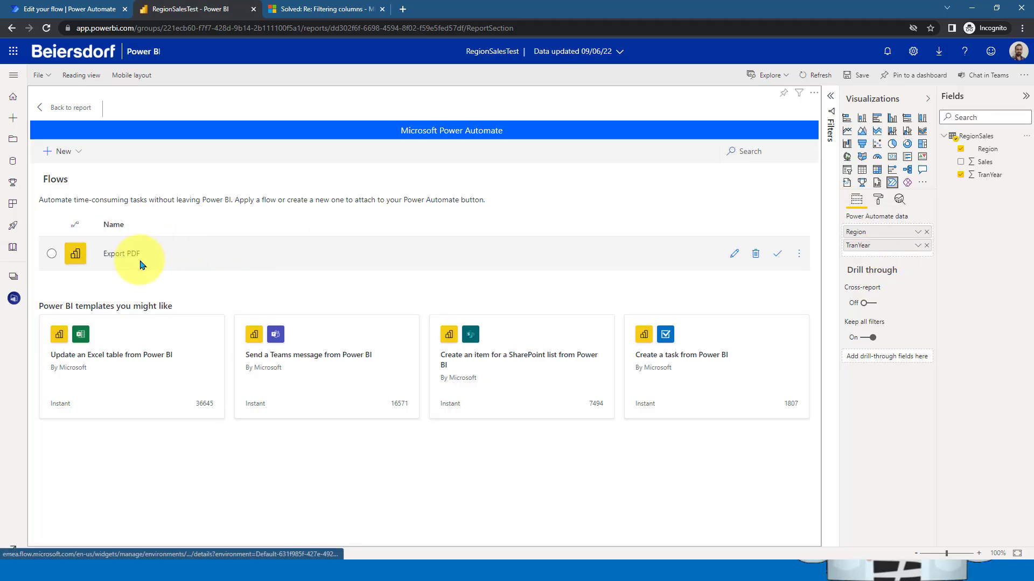
pyautogui.click(733, 253)
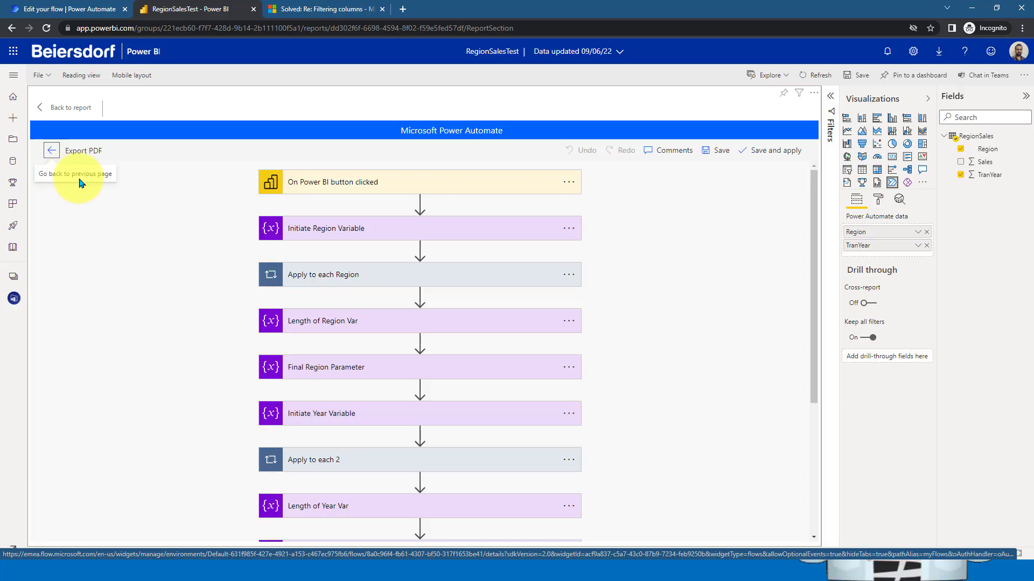
# Step: Expand the Power BI trigger, Initiate Region Variable, Apply to each Region and its Append to string variable action to examine their settings
pyautogui.click(470, 185)
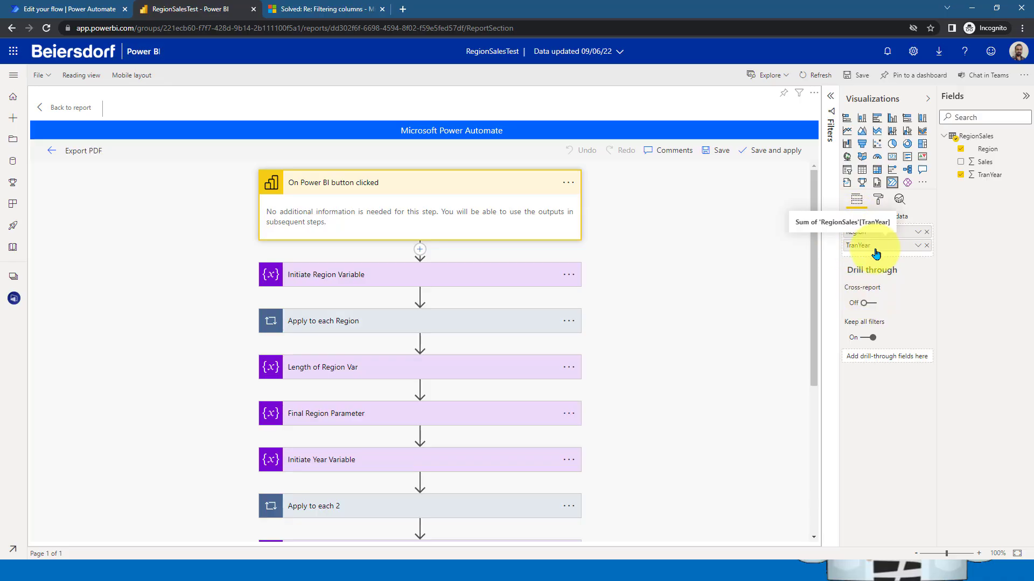
pyautogui.click(457, 277)
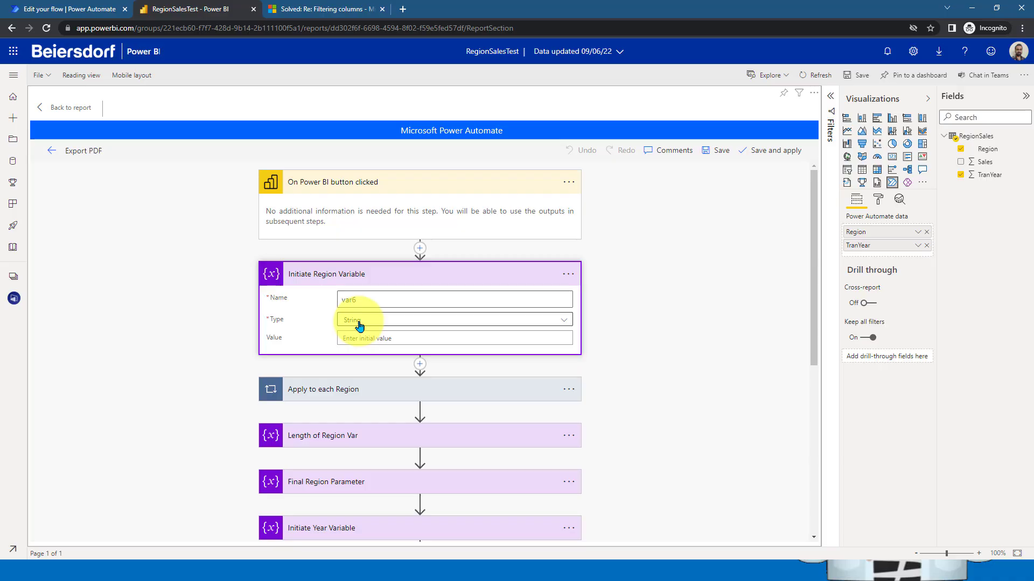
pyautogui.click(377, 389)
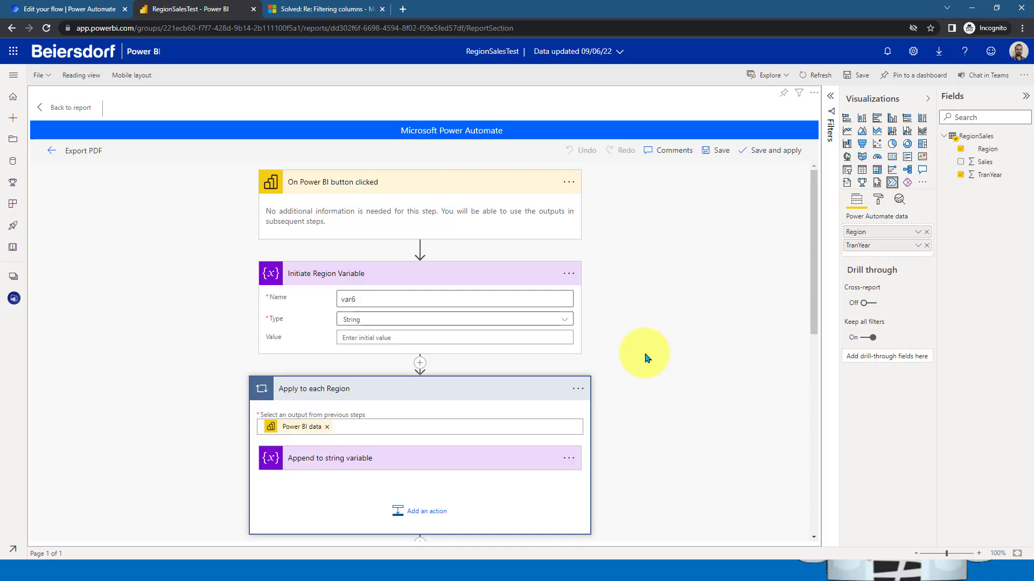
pyautogui.scroll(-1, 647, 357)
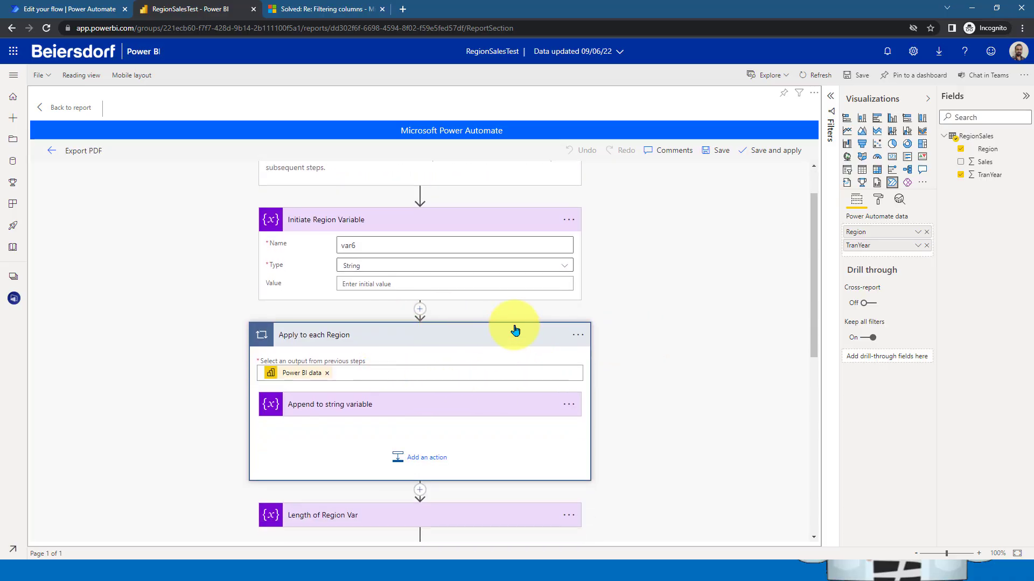
pyautogui.click(420, 405)
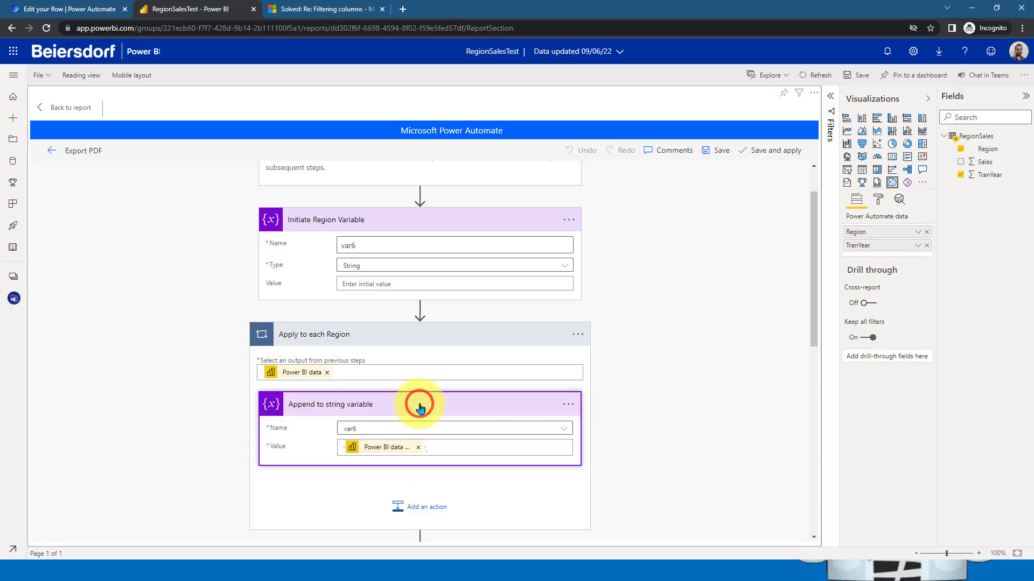
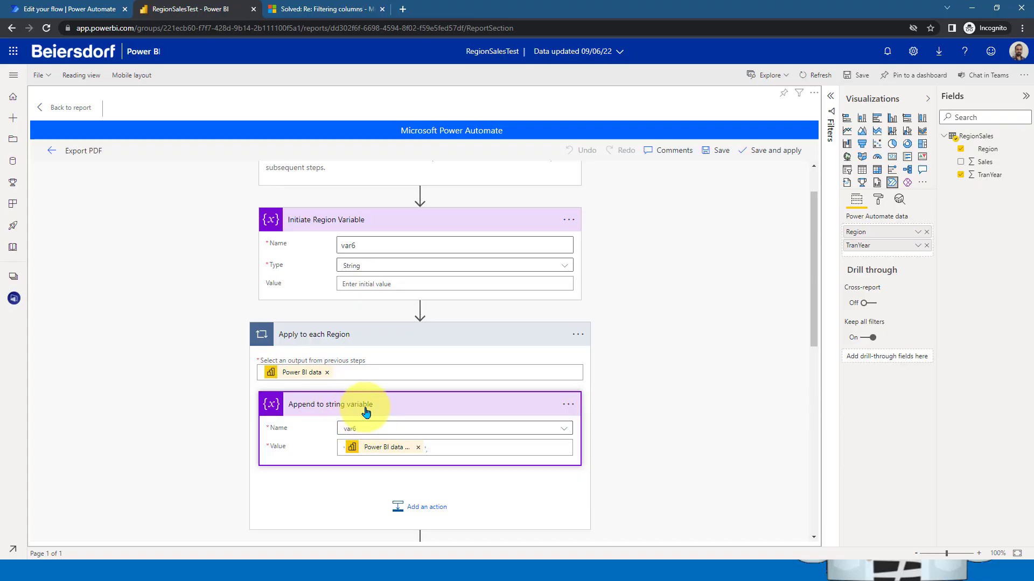
pyautogui.scroll(1, 485, 347)
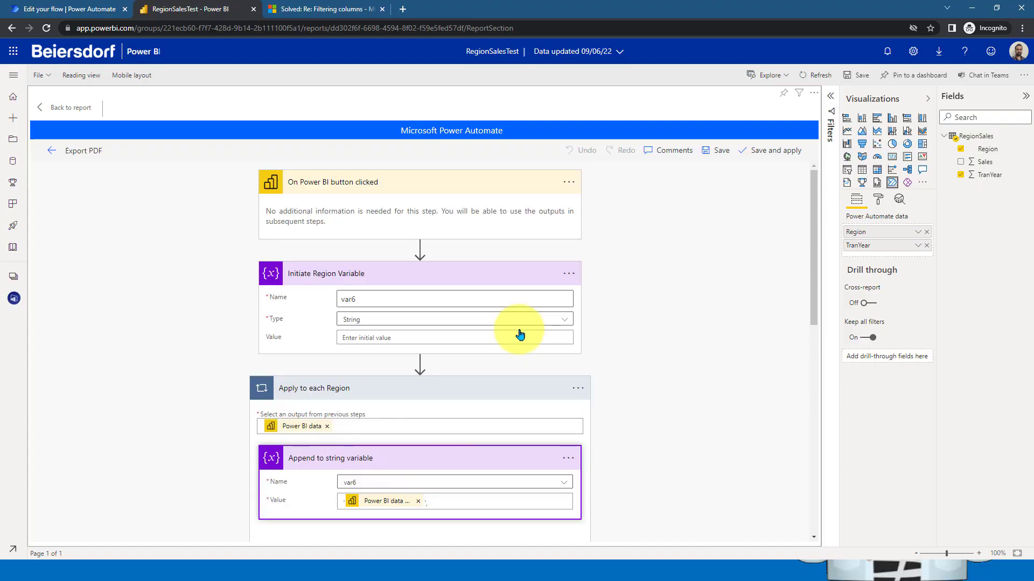
# Step: Add a parallel branch after the Power BI trigger, search for "var" and insert an Initialize variable action
pyautogui.click(419, 249)
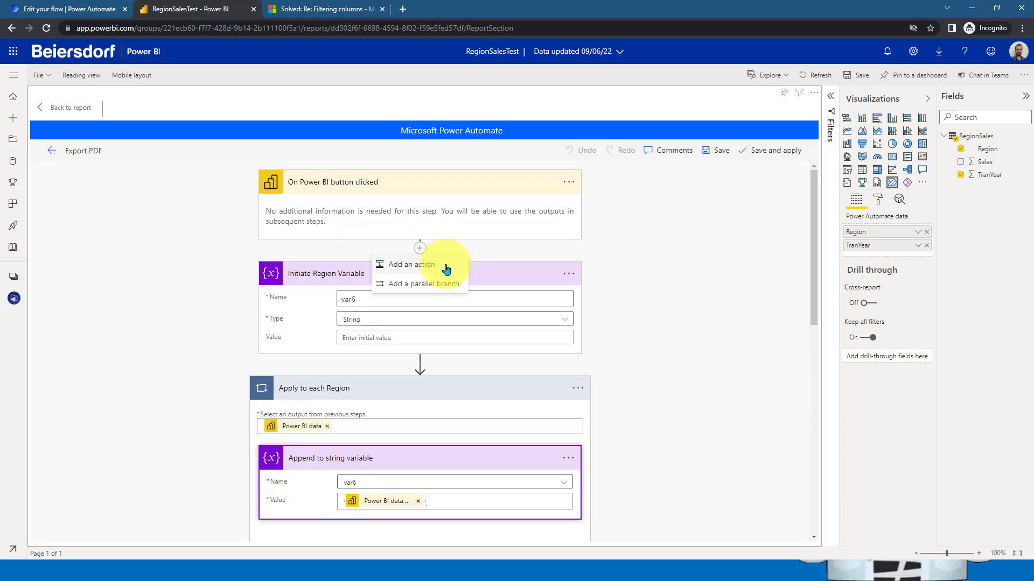
pyautogui.click(448, 283)
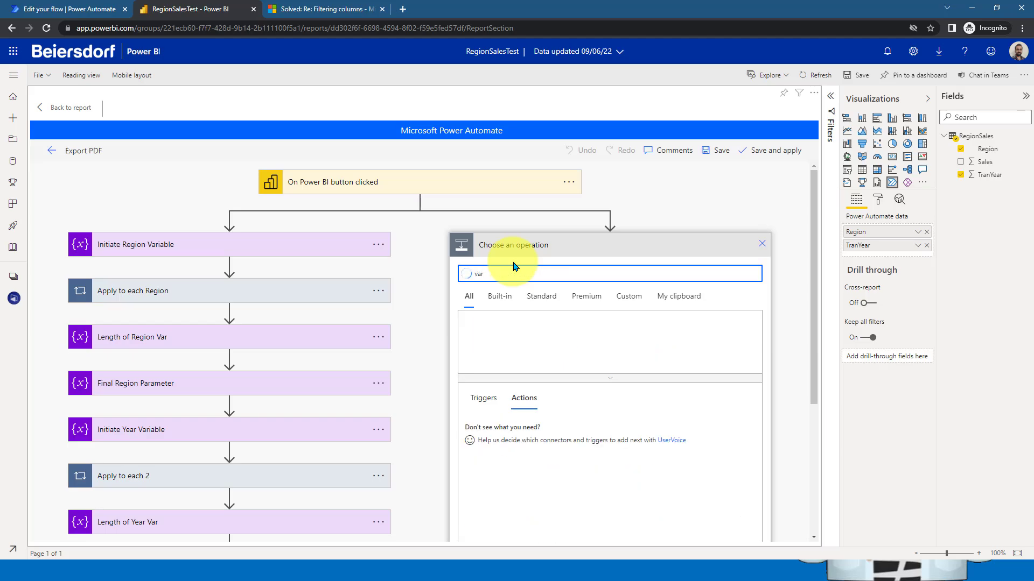
pyautogui.click(489, 337)
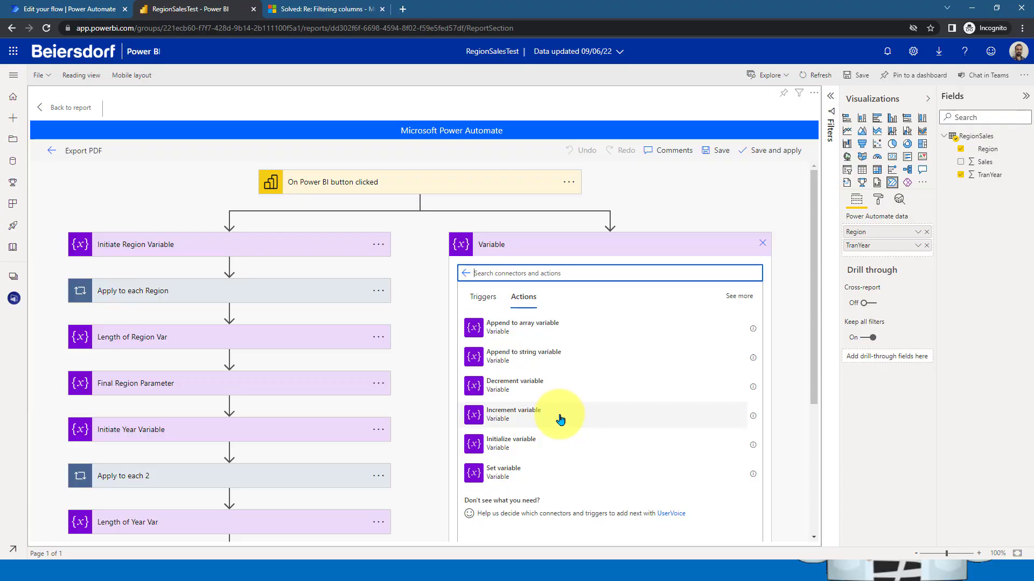
pyautogui.click(538, 440)
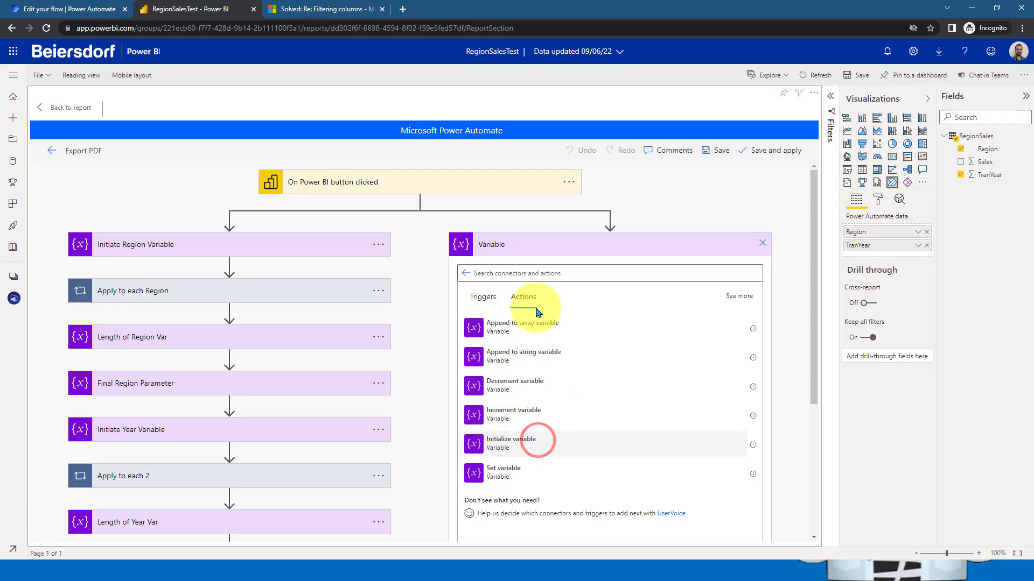
# Step: Name the new variable DemoRegion and set its type to String
pyautogui.click(548, 269)
pyautogui.write('DemoRegion')
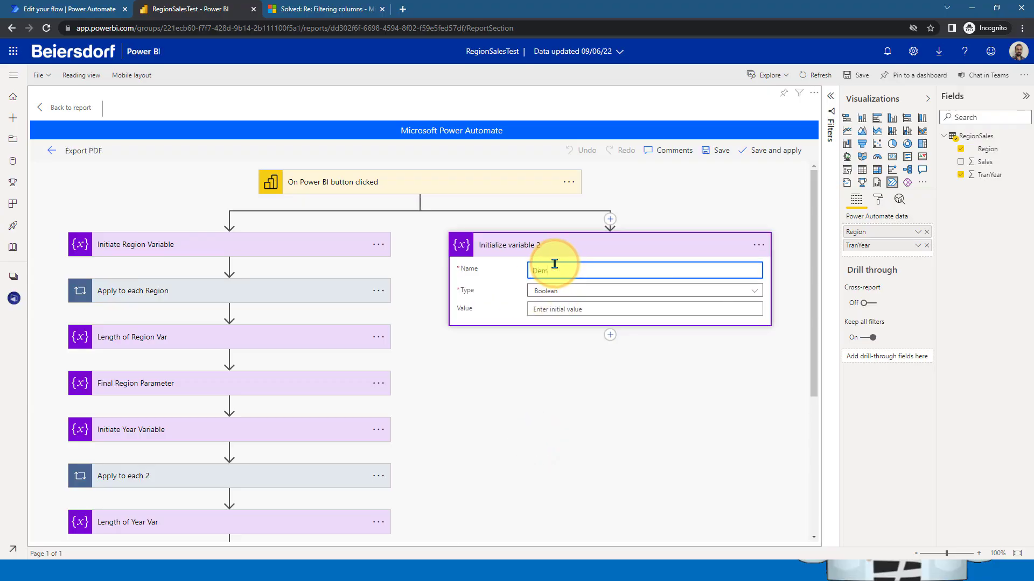
pyautogui.click(576, 293)
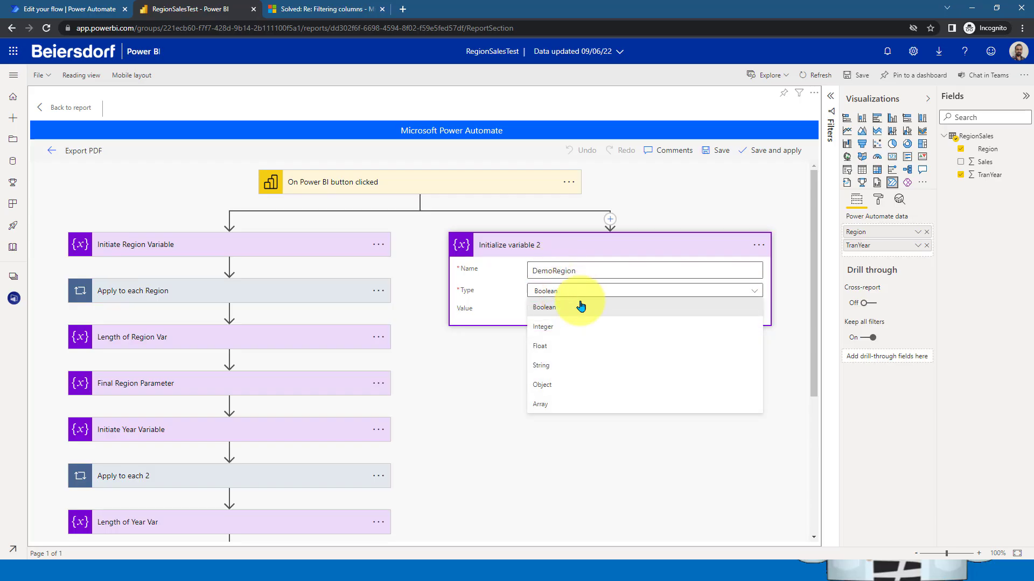
pyautogui.click(570, 366)
pyautogui.click(565, 310)
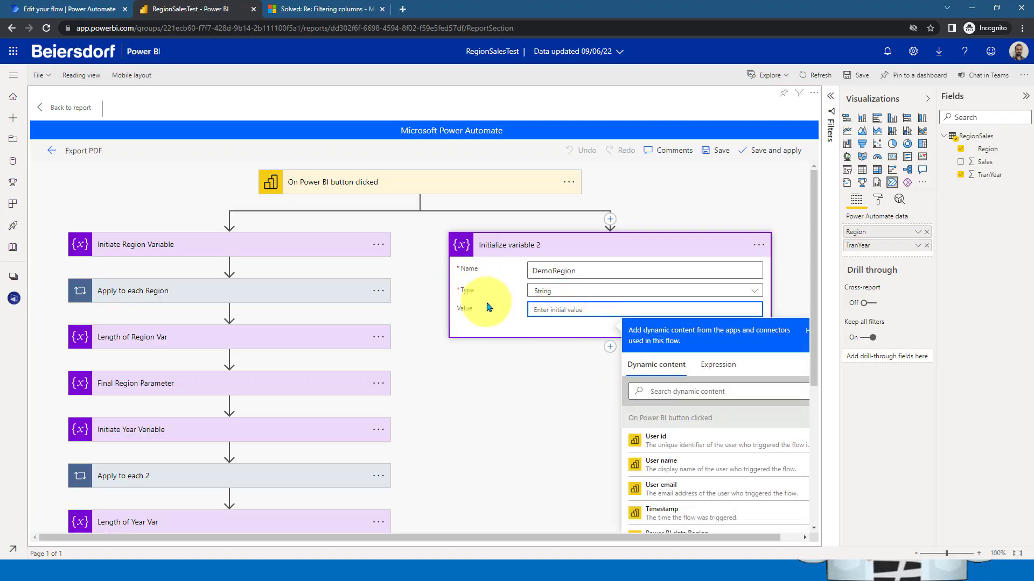
# Step: Add an Append to string variable action below the new variable's initialization and choose DemoRegion as its variable
pyautogui.click(610, 347)
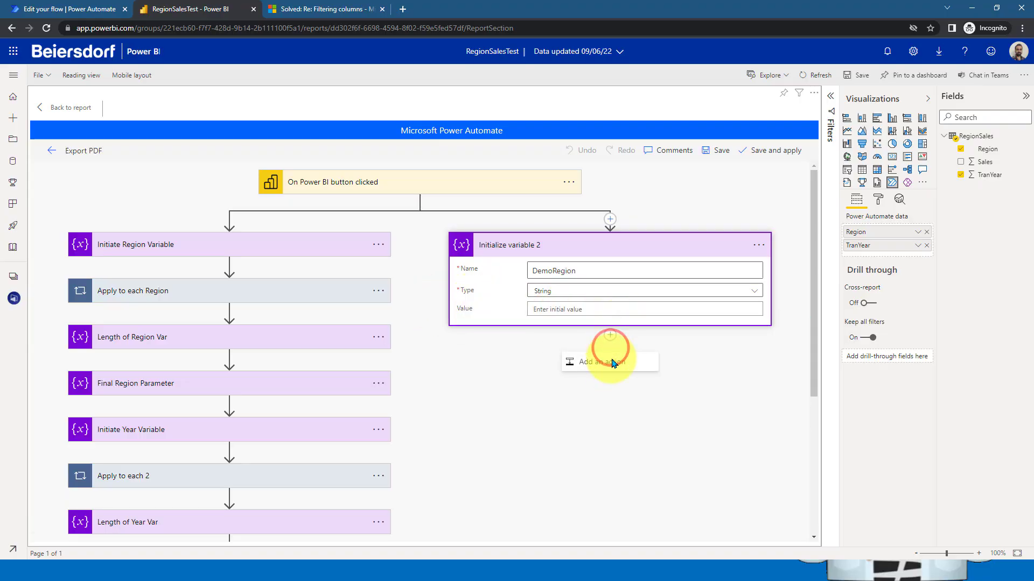
pyautogui.click(613, 365)
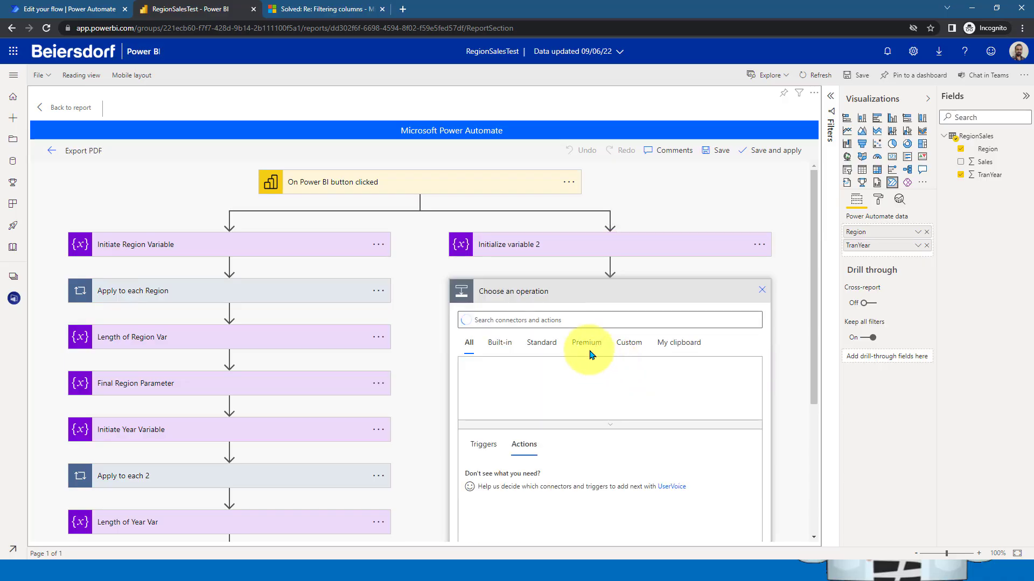
pyautogui.write('var')
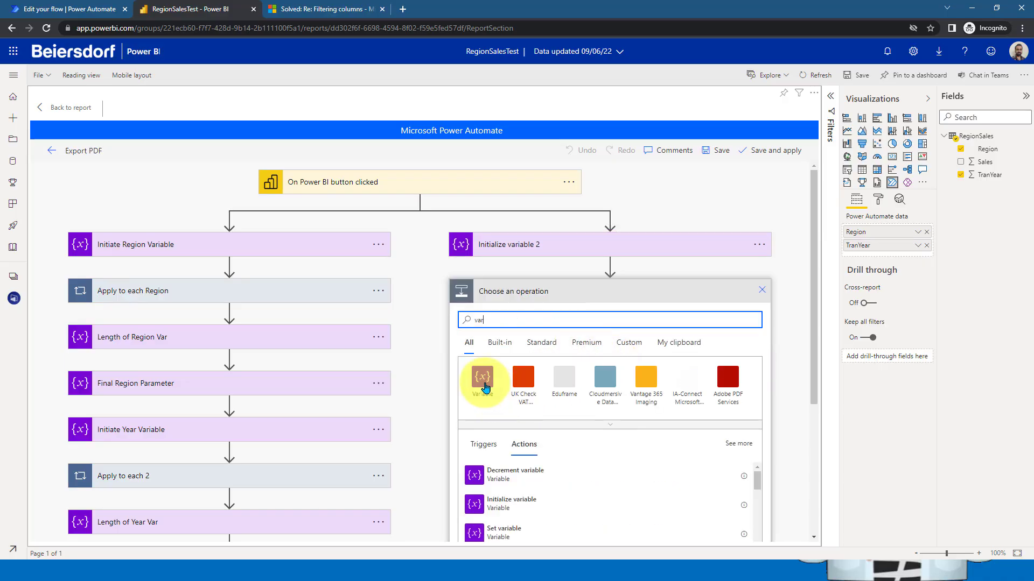
pyautogui.click(482, 378)
pyautogui.scroll(-1, 754, 377)
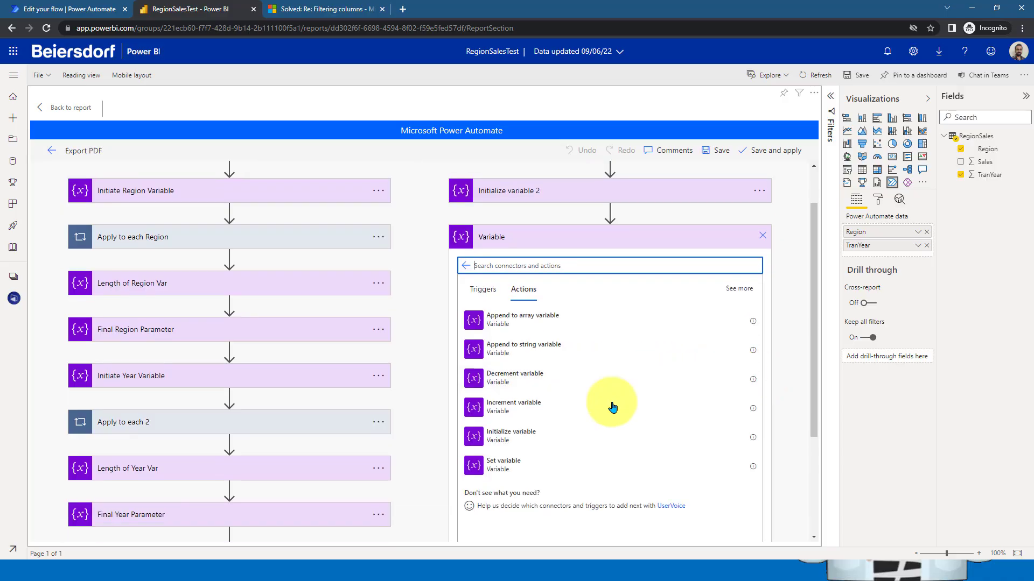
pyautogui.click(516, 350)
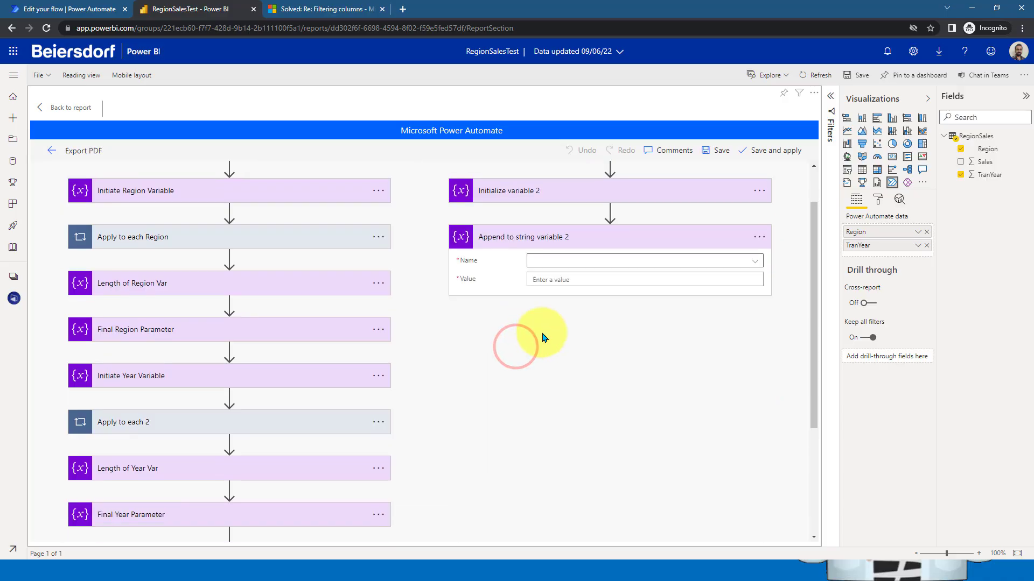
pyautogui.click(754, 261)
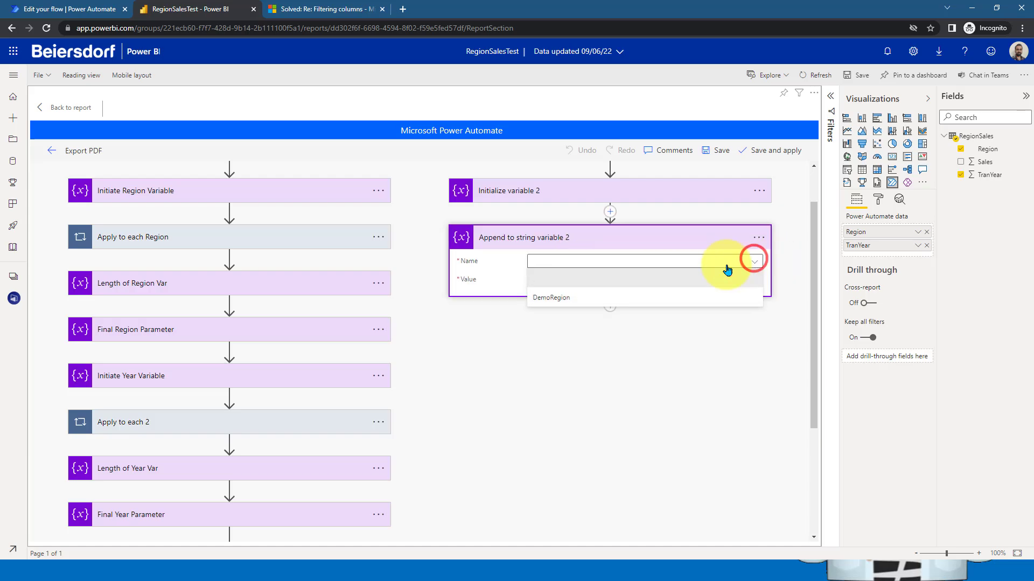
pyautogui.click(565, 298)
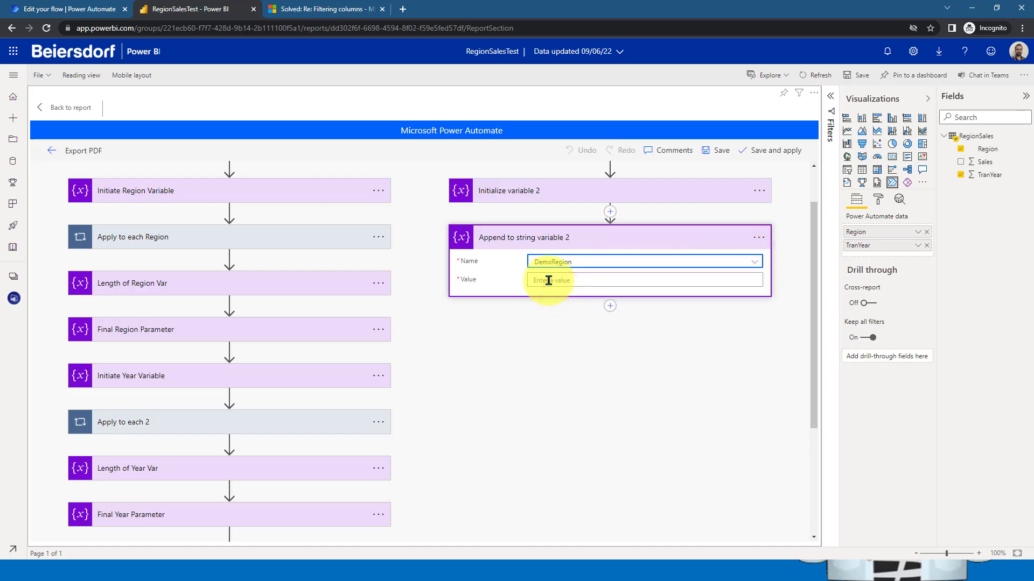
# Step: Set the append action's value to the Power BI data Region dynamic content
pyautogui.click(550, 280)
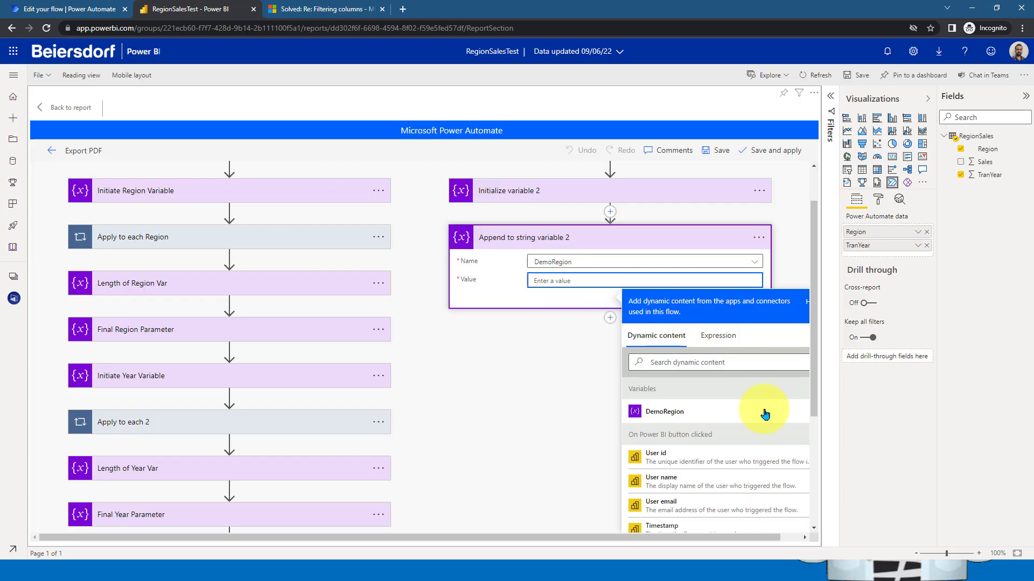
pyautogui.click(790, 537)
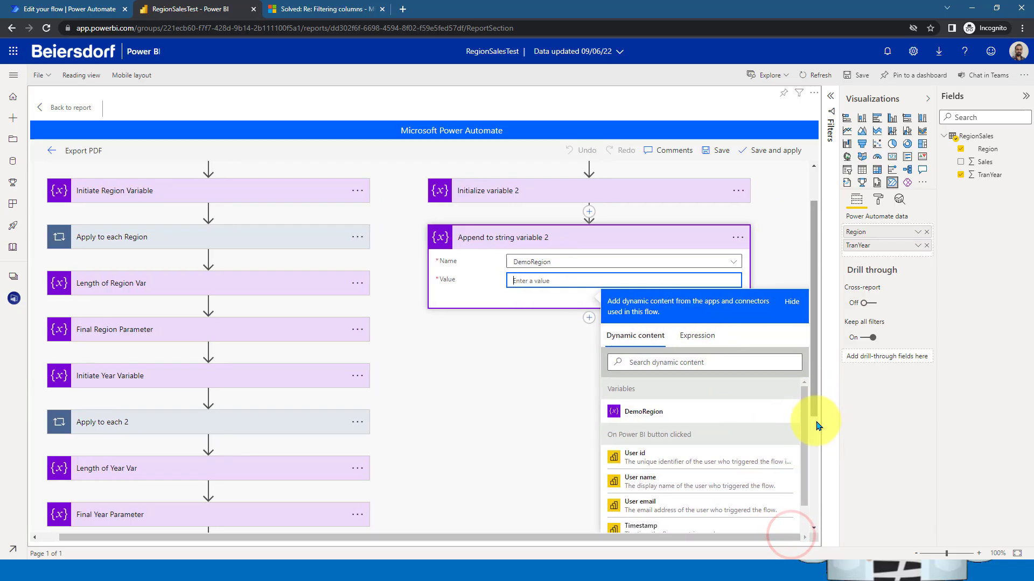
pyautogui.scroll(-3, 813, 401)
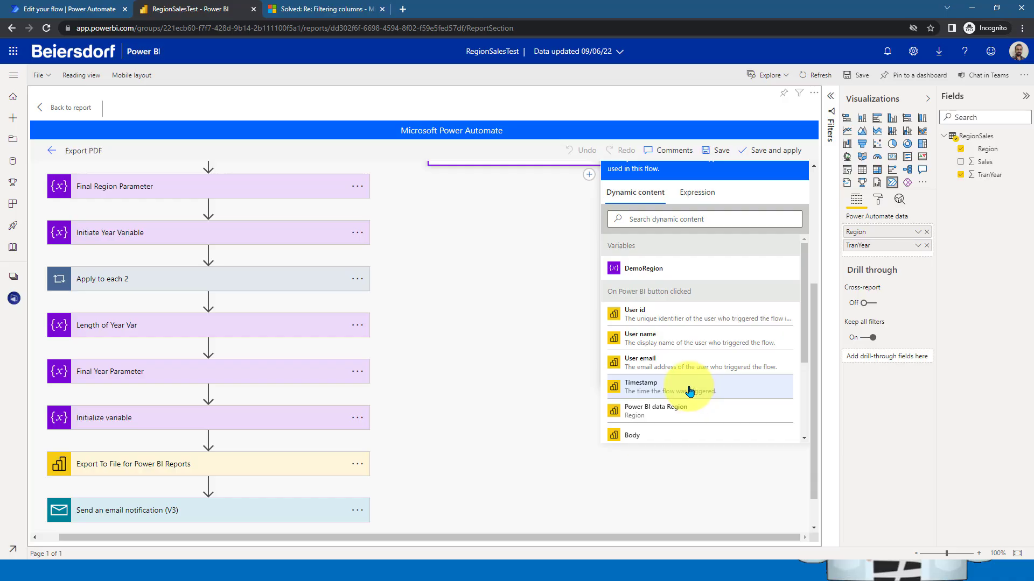
pyautogui.scroll(-1, 701, 402)
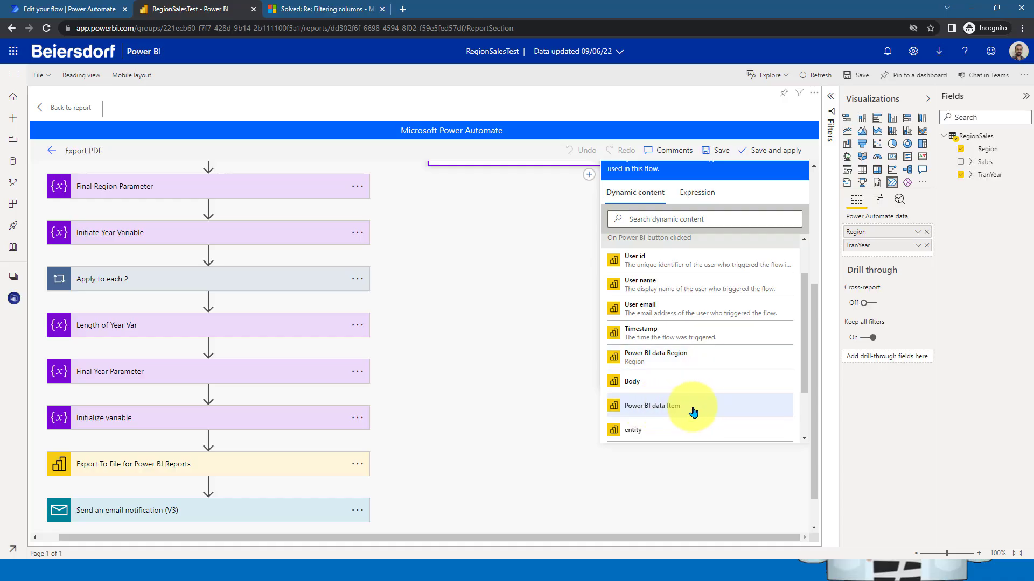
pyautogui.scroll(-1, 692, 411)
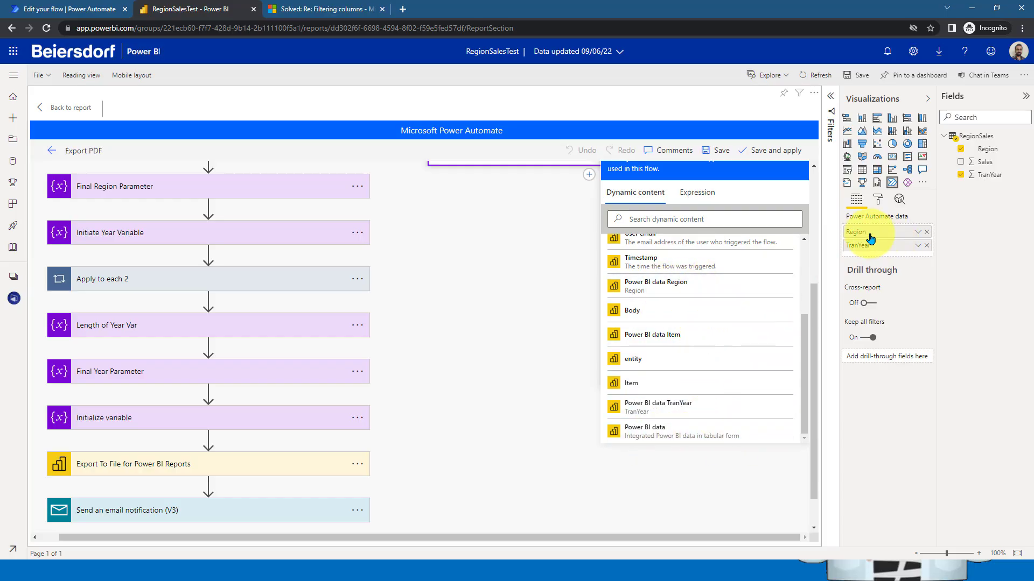
pyautogui.click(656, 292)
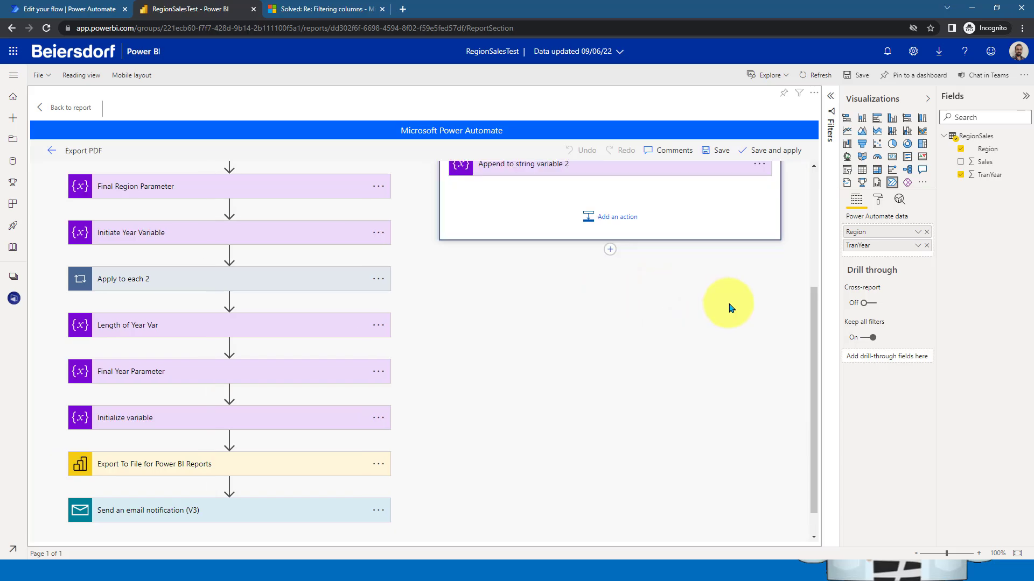
# Step: Expand the Append to string variable action inside the new Apply to each loop and inspect its value's Region reference
pyautogui.scroll(4, 595, 226)
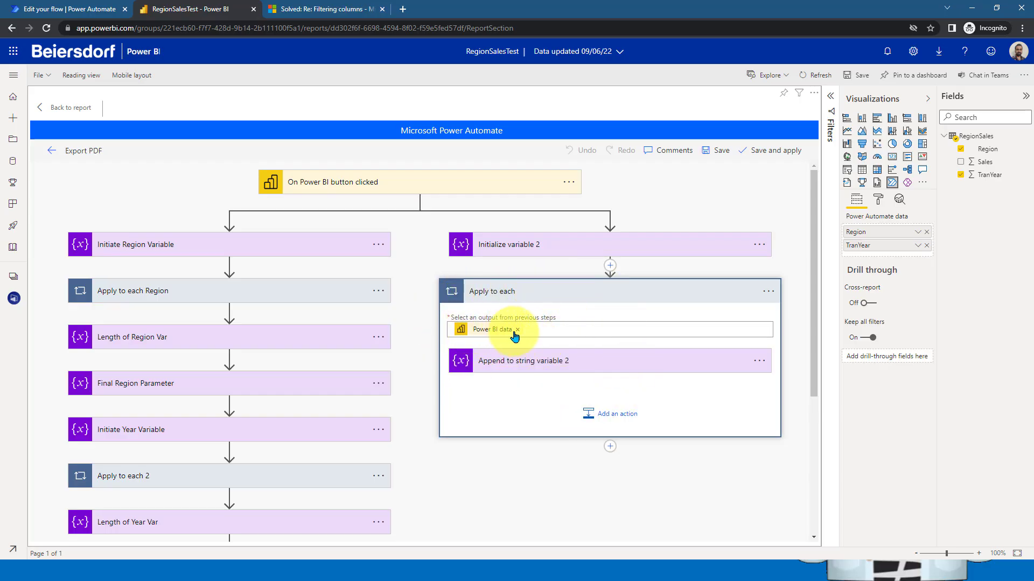
pyautogui.click(537, 368)
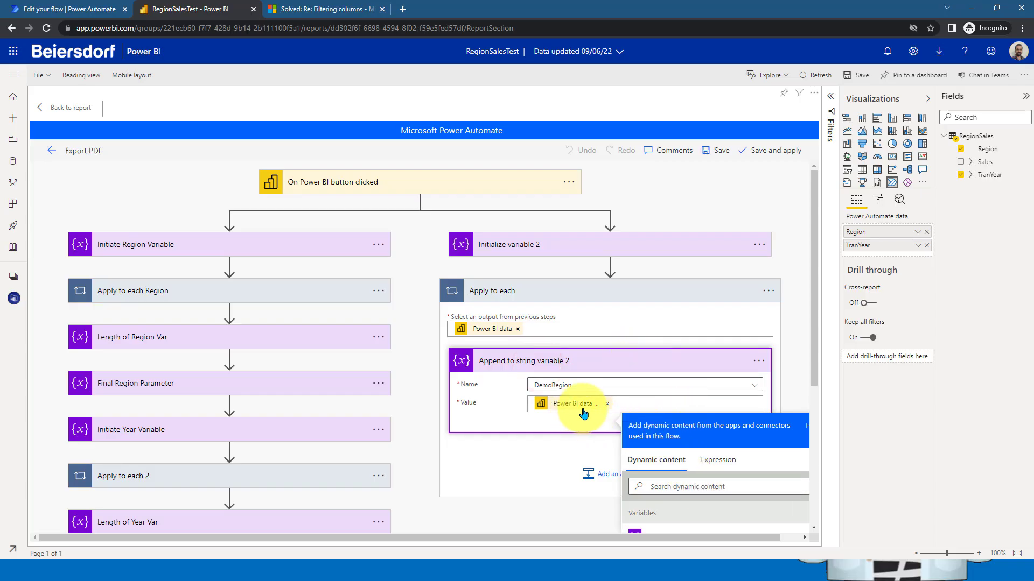
pyautogui.moveTo(583, 413)
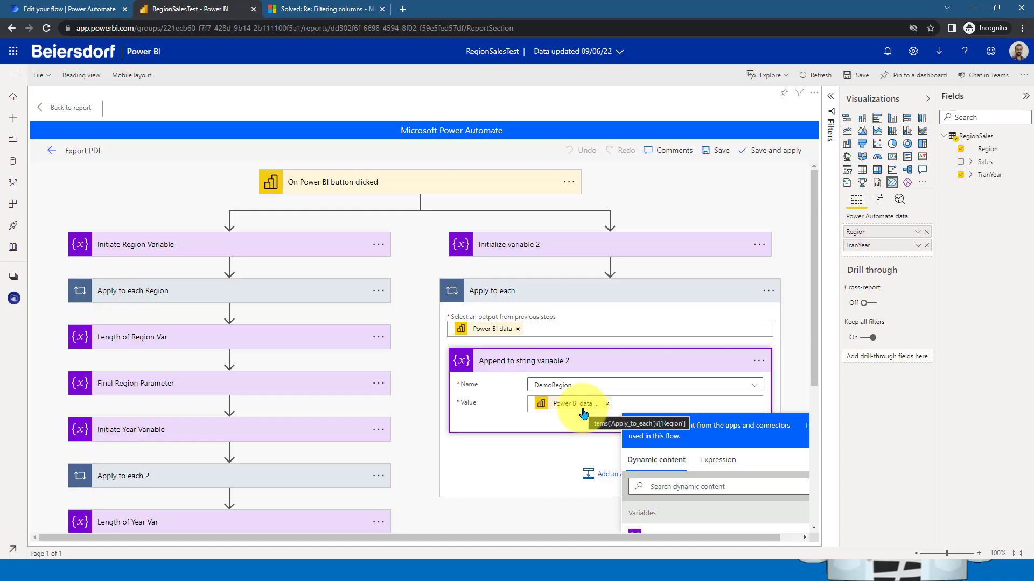
# Step: Open Notepad, write NorthSouthEast with 'North','Sout','East' on the line below, and highlight the quoted list
pyautogui.moveTo(341, 571)
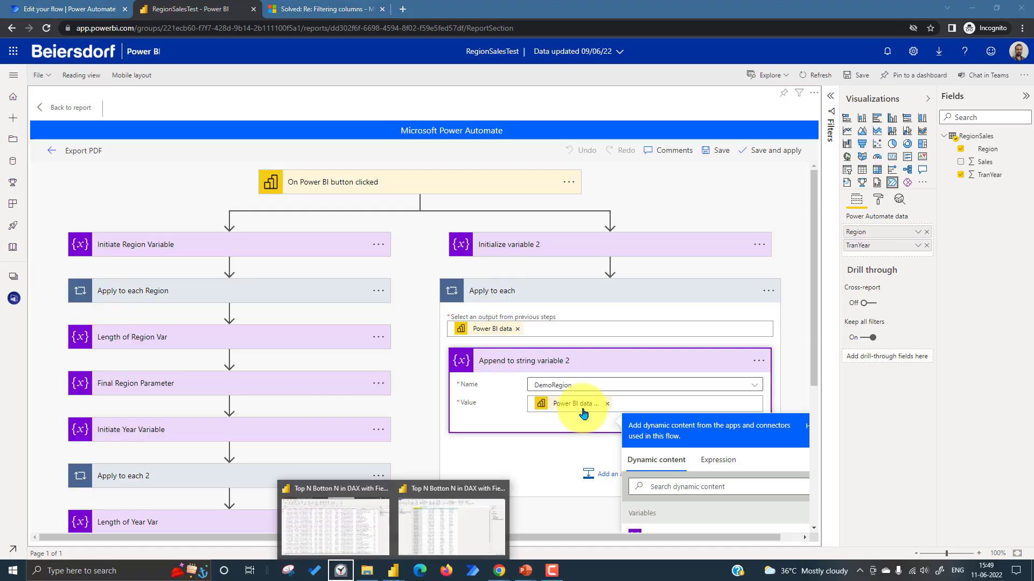
pyautogui.press('super+r')
pyautogui.write('notepad')
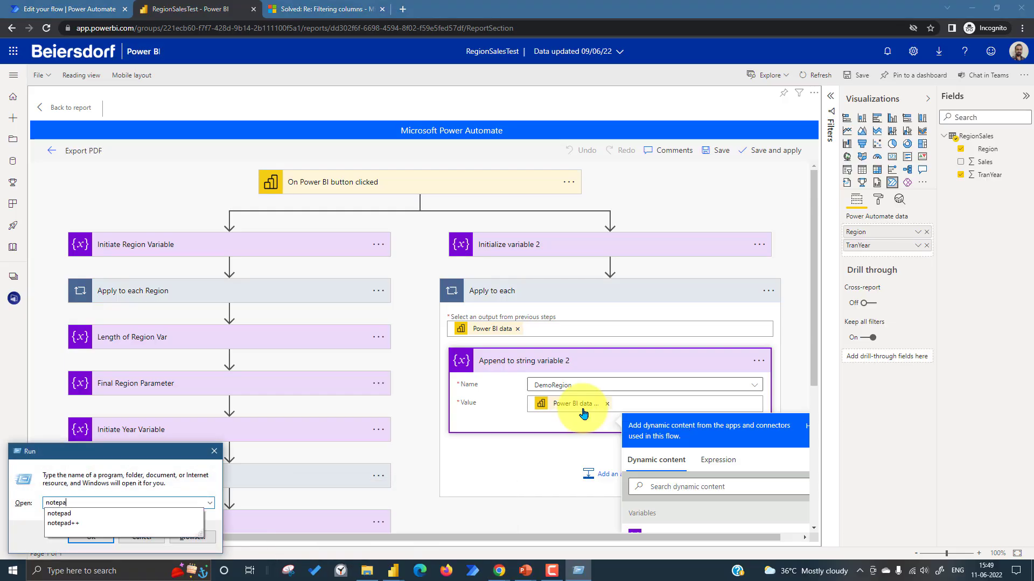
pyautogui.press('Return')
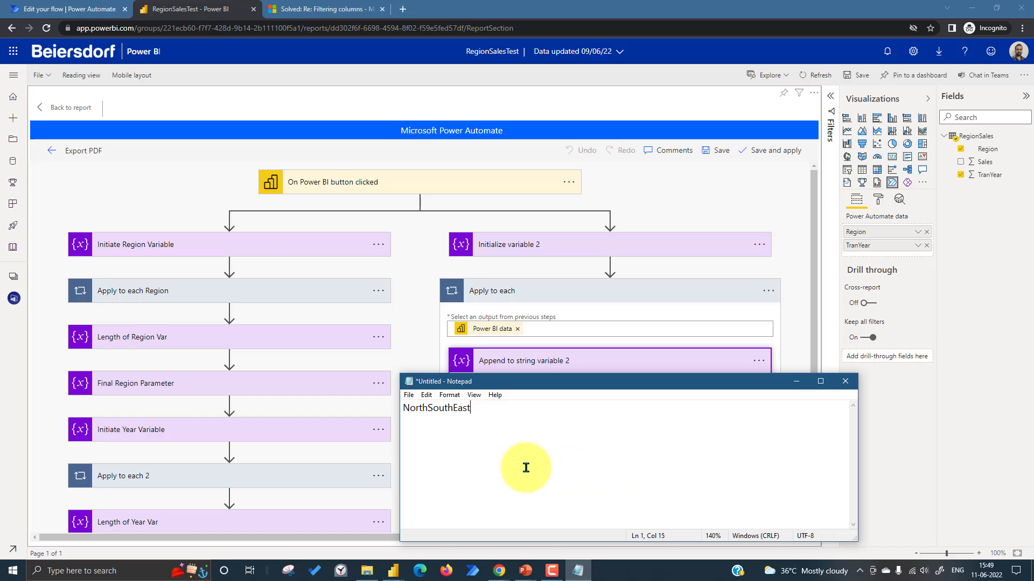
pyautogui.keyDown('ctrl'); pyautogui.scroll(7, 542, 458); pyautogui.keyUp('ctrl')
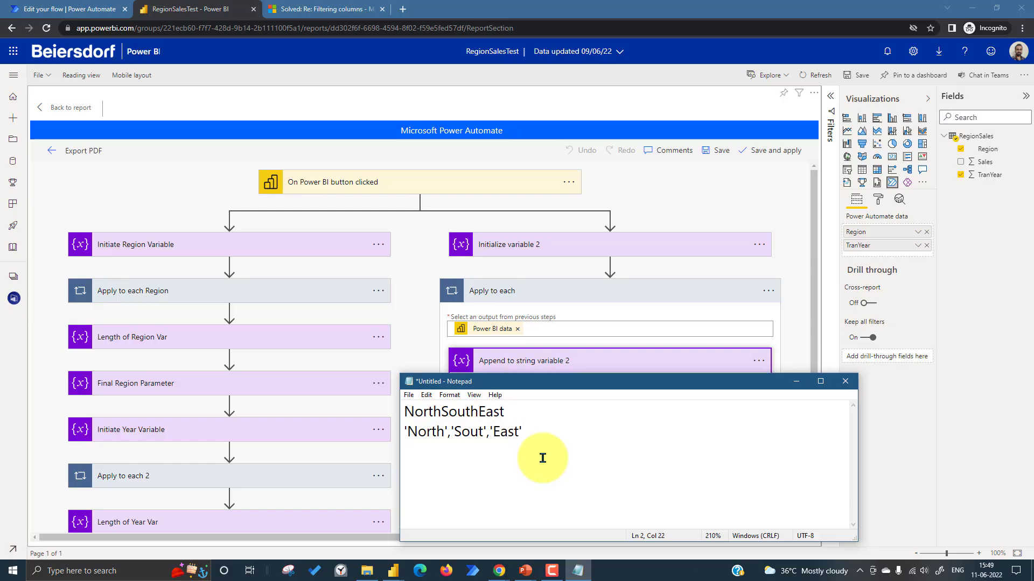
pyautogui.hotkey('shift', 'Home')
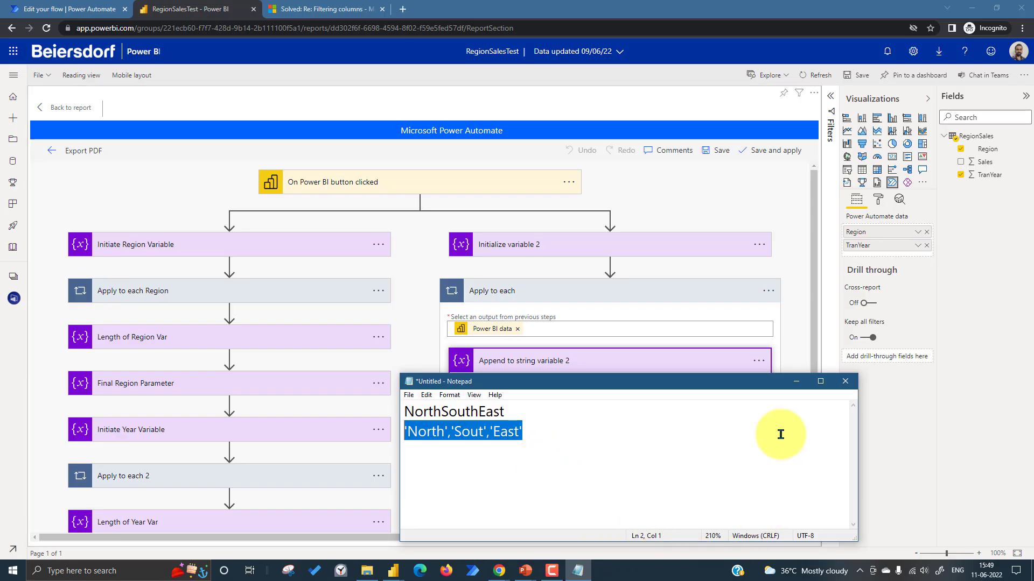
# Step: Return to the flow and wrap the appended Region value in single quotes followed by a comma
pyautogui.click(794, 384)
pyautogui.click(611, 401)
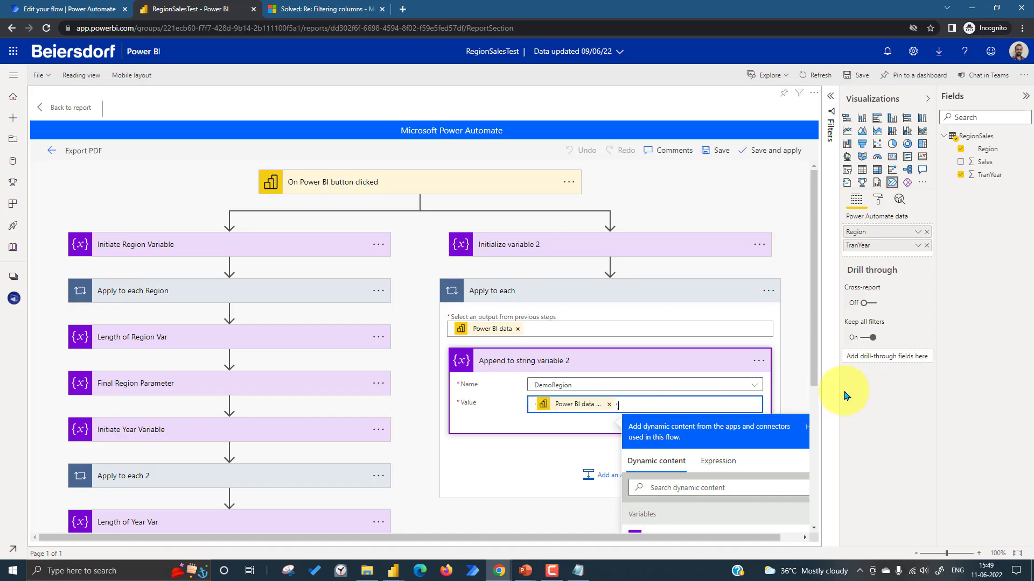
pyautogui.click(595, 300)
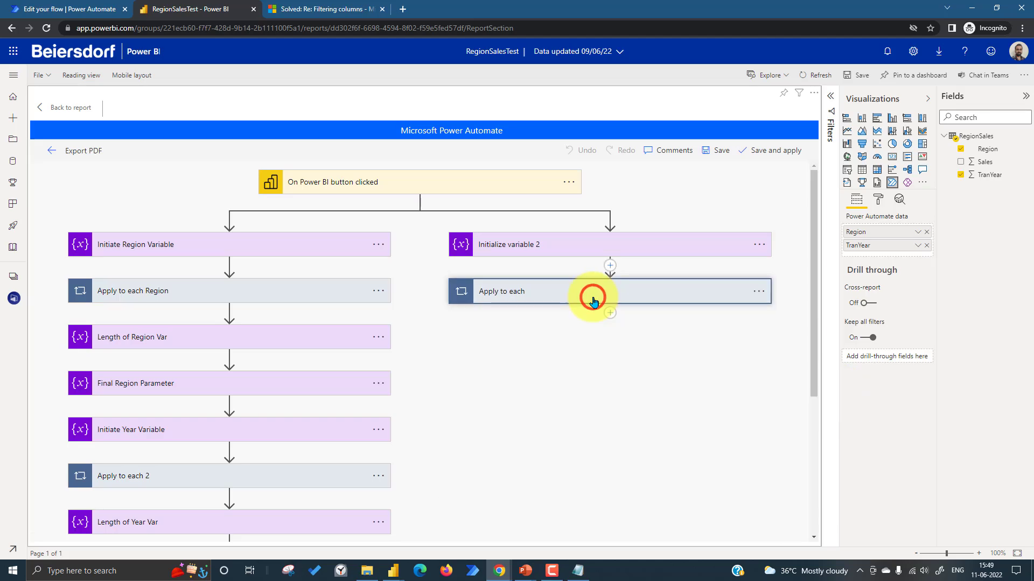
pyautogui.click(639, 289)
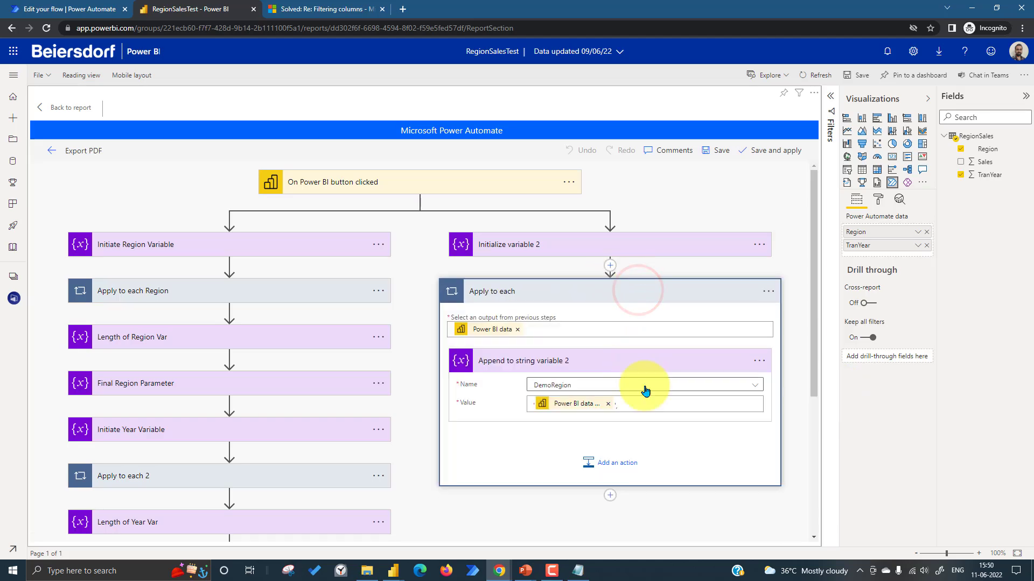
# Step: Review the quotes and commas of the quoted list in Notepad and try a trailing comma after 'East', then return to the flow
pyautogui.hotkey('alt', 'Tab')
pyautogui.click(538, 438)
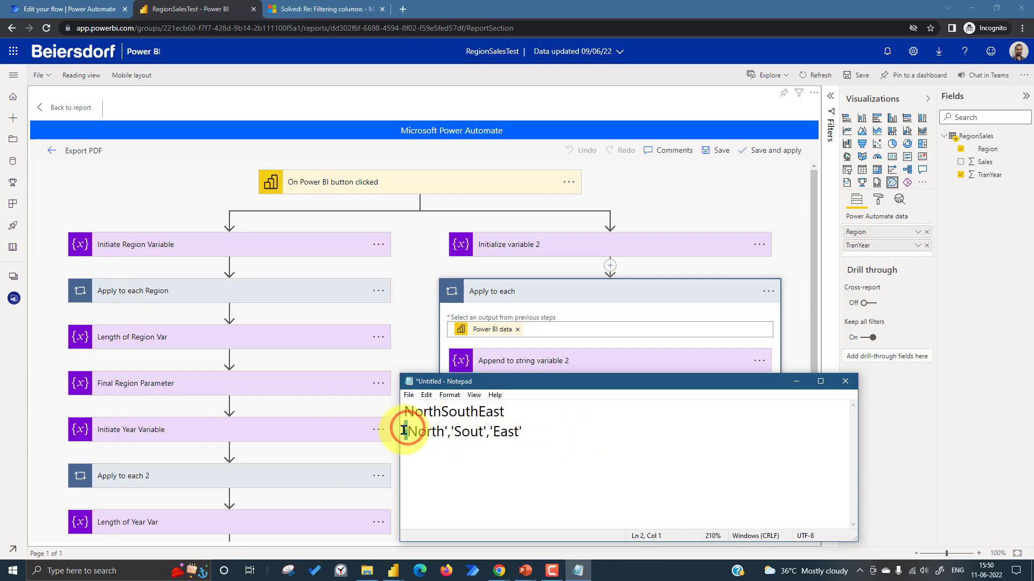
pyautogui.press('Home')
pyautogui.moveTo(443, 429); pyautogui.dragTo(449, 433)
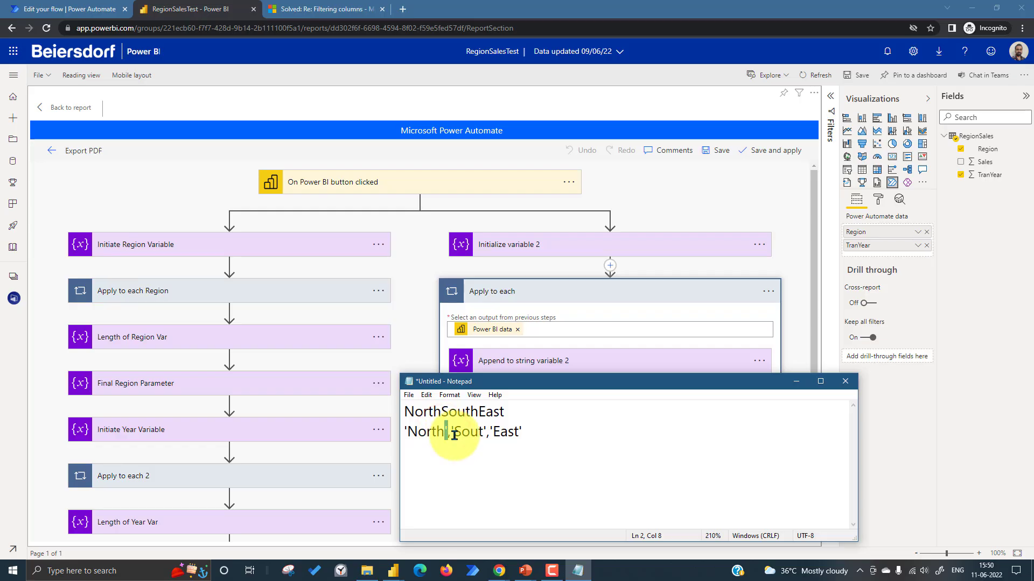
pyautogui.click(540, 433)
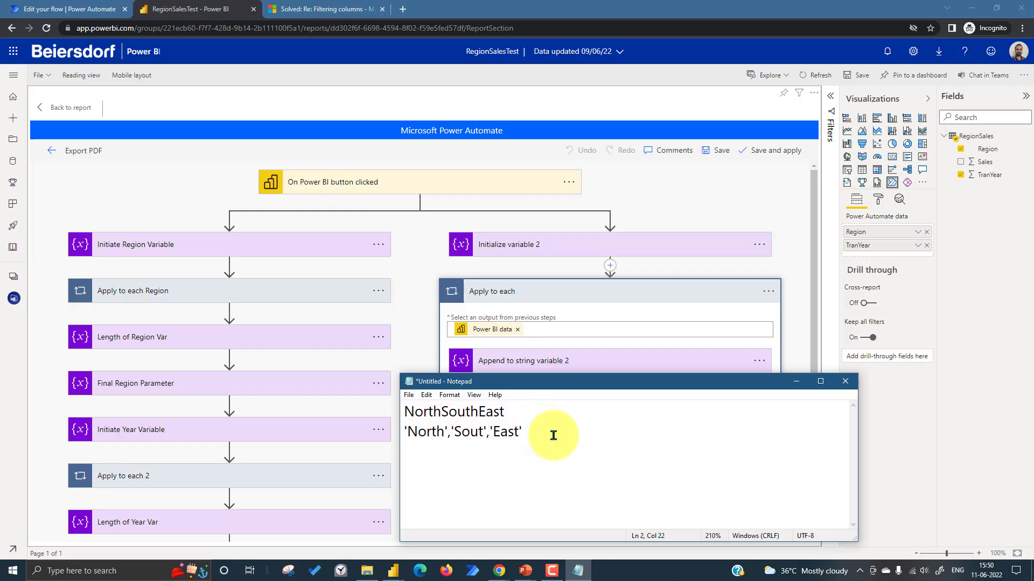
pyautogui.hotkey('shift', 'Home')
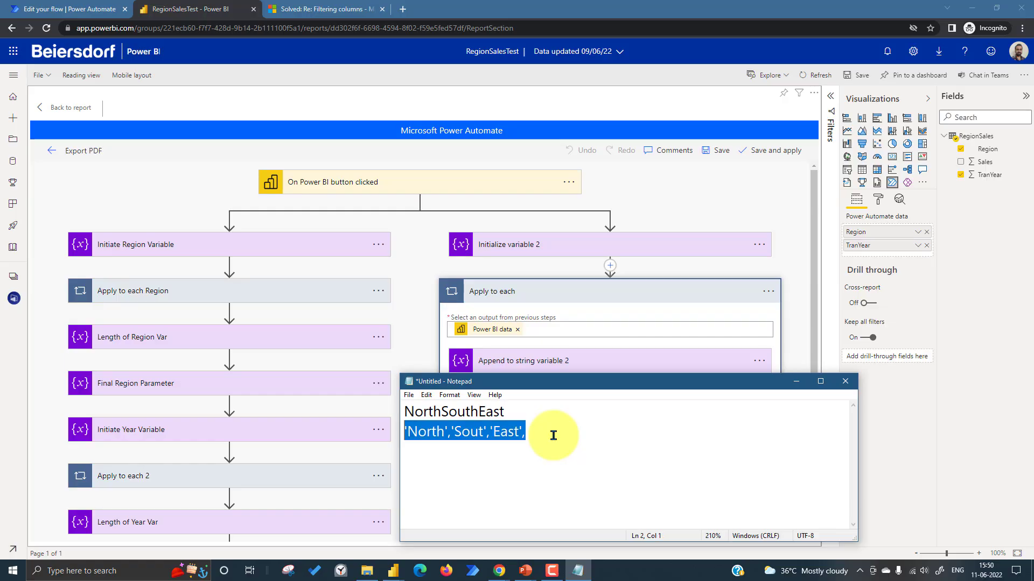
pyautogui.click(553, 435)
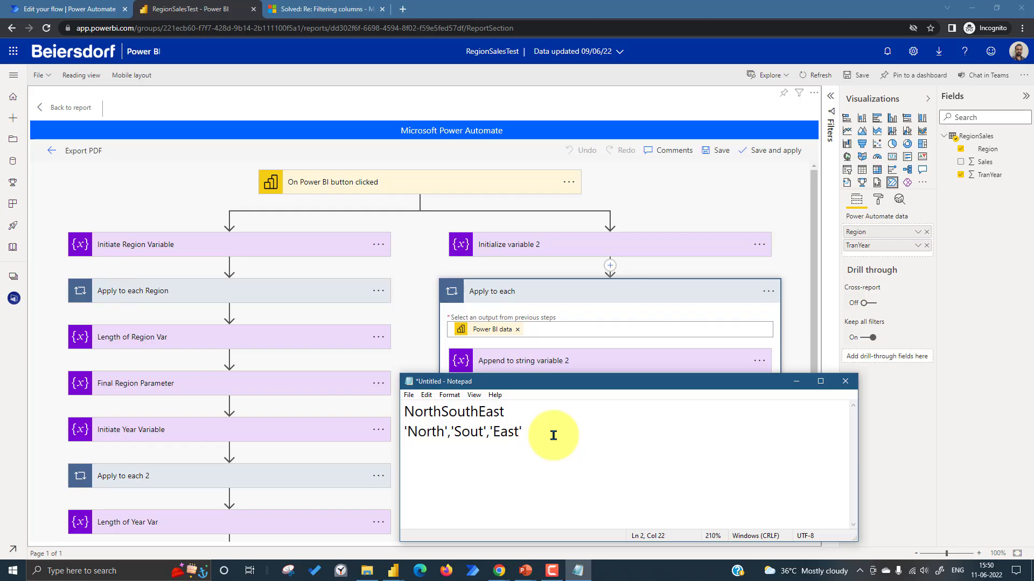
pyautogui.hotkey('alt', 'Tab')
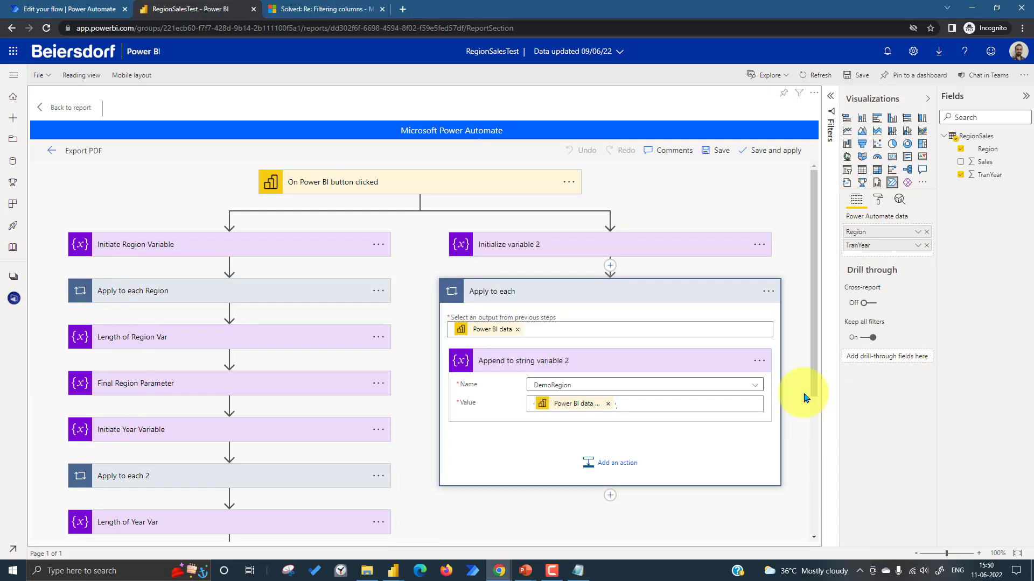
# Step: Collapse the new Apply to each loop, expand Length of Region Var and open its value's add expression
pyautogui.click(585, 291)
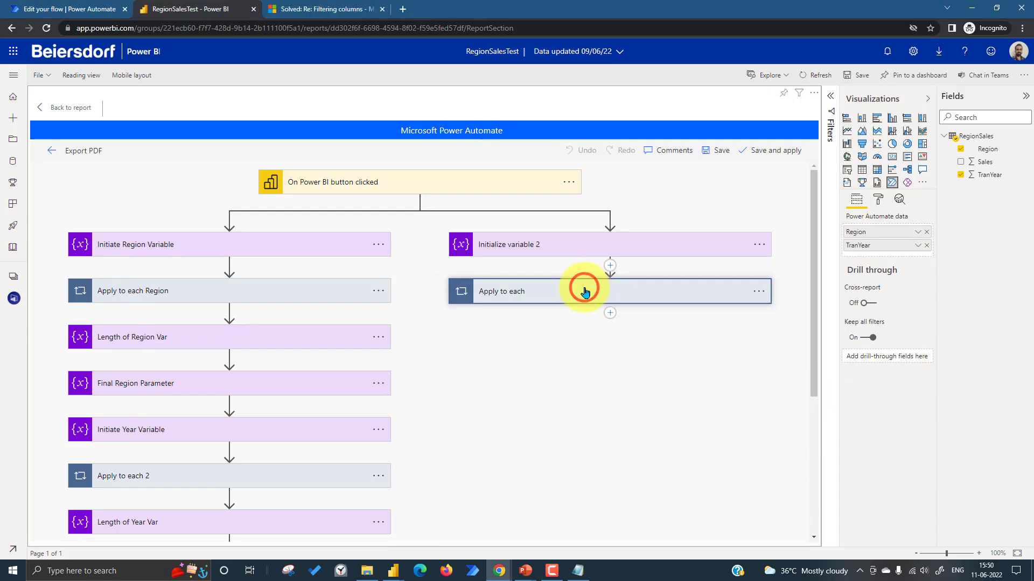
pyautogui.click(187, 343)
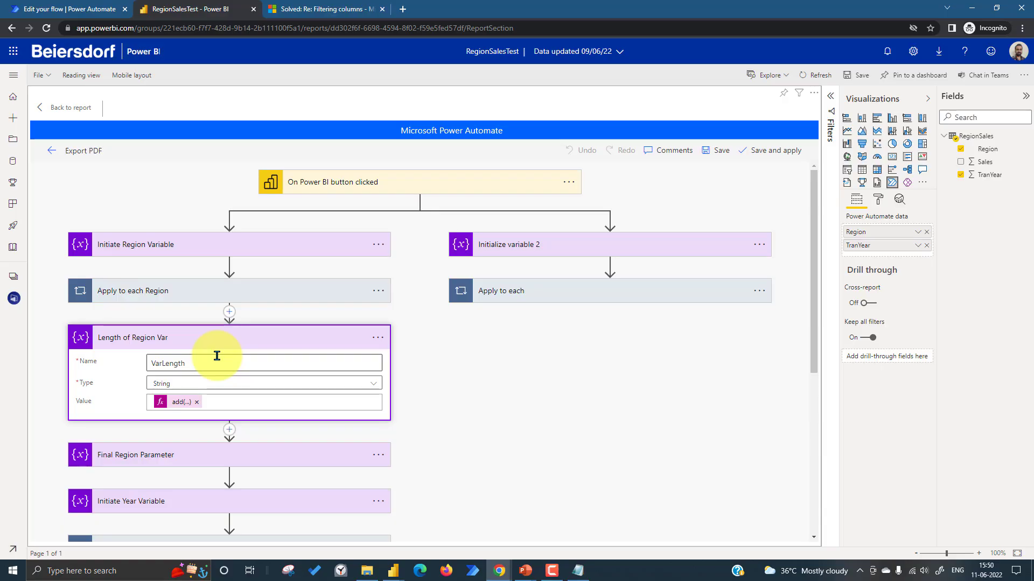
pyautogui.click(177, 403)
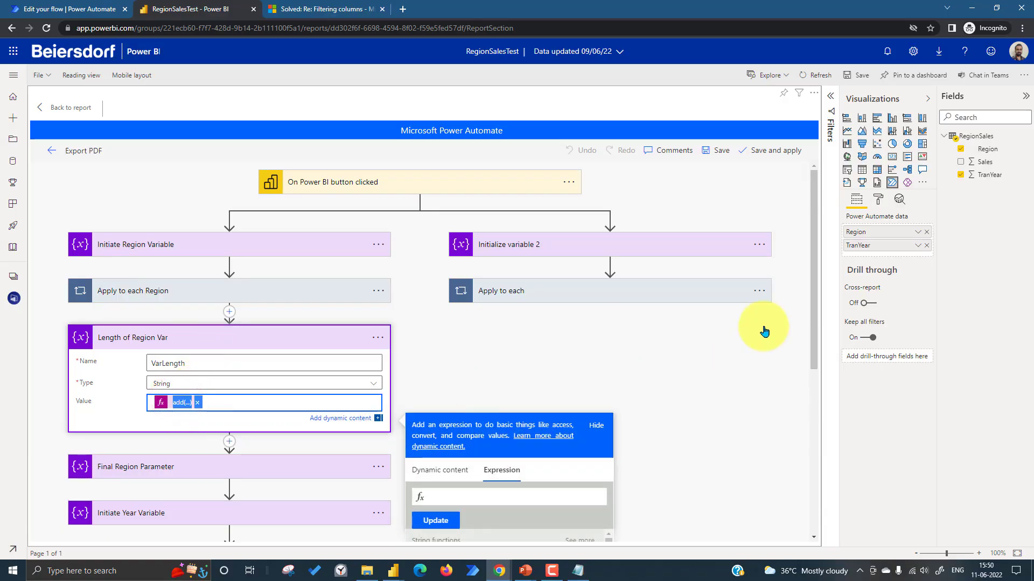
pyautogui.scroll(-4, 767, 332)
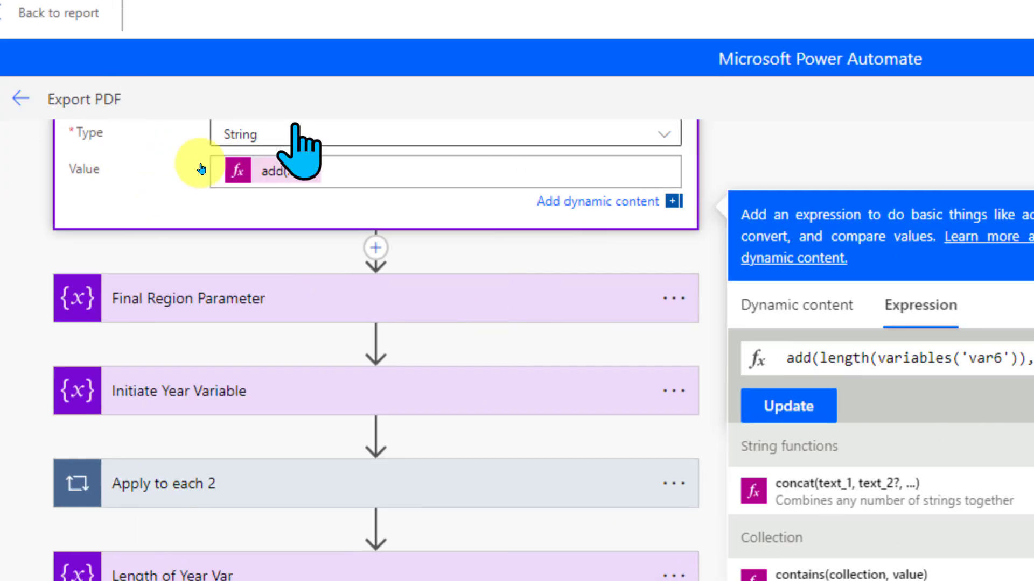
pyautogui.scroll(1, 153, 202)
pyautogui.scroll(4, 227, 209)
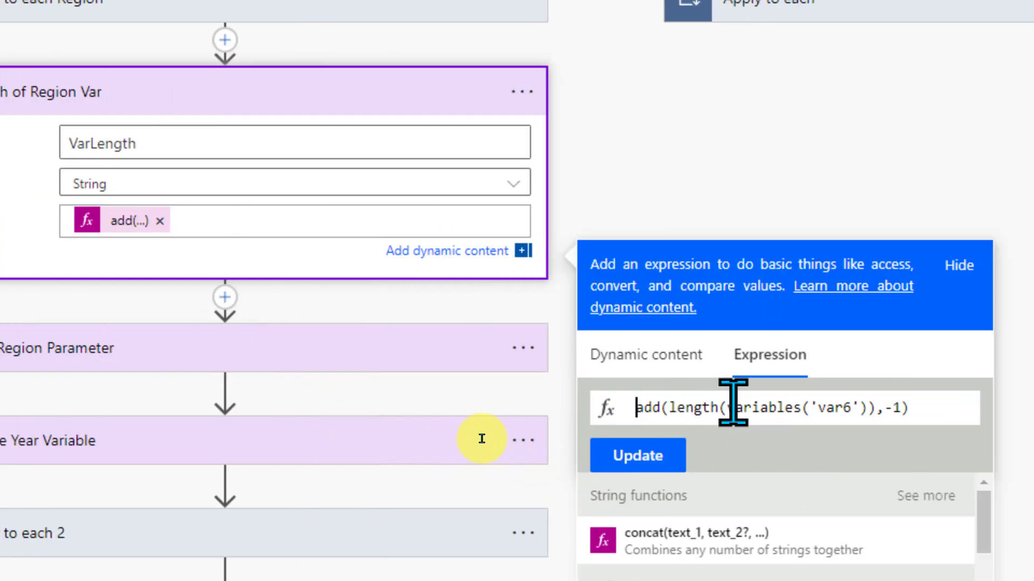
# Step: Examine the variables('var6'), length, add and -1 parts of the Length of Region Var expression
pyautogui.moveTo(727, 407); pyautogui.dragTo(849, 407)
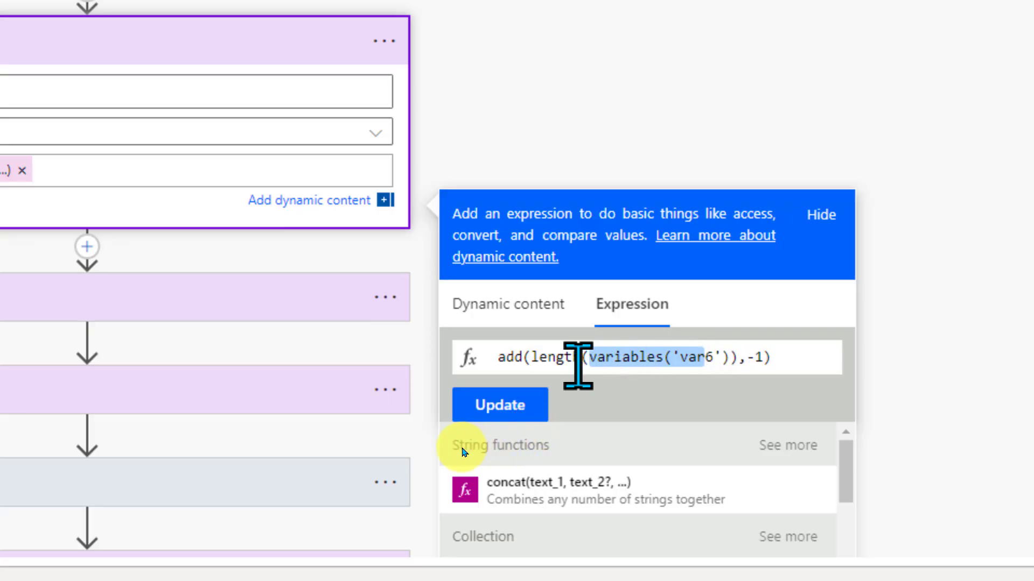
pyautogui.moveTo(537, 357); pyautogui.dragTo(751, 358)
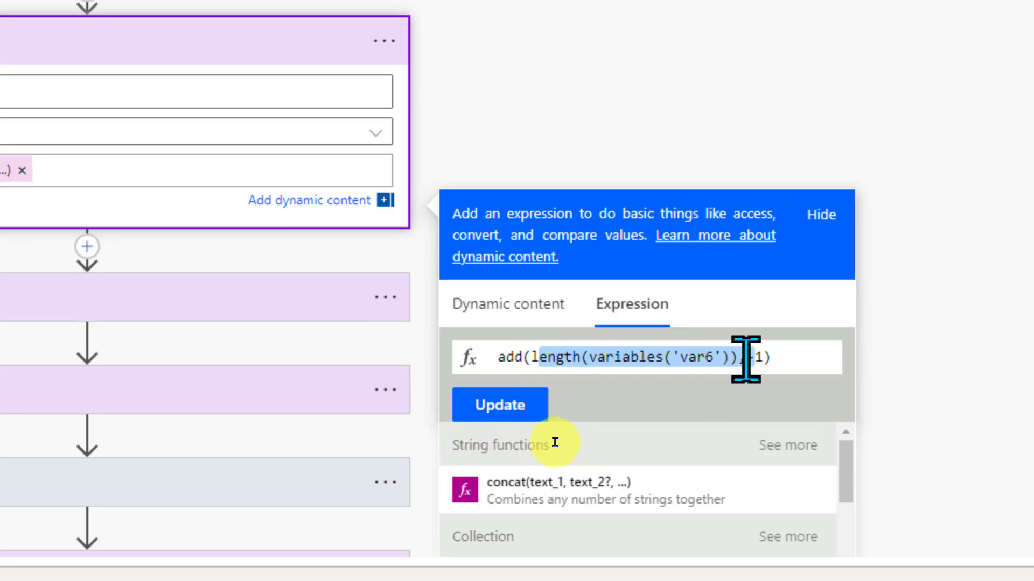
pyautogui.click(730, 357)
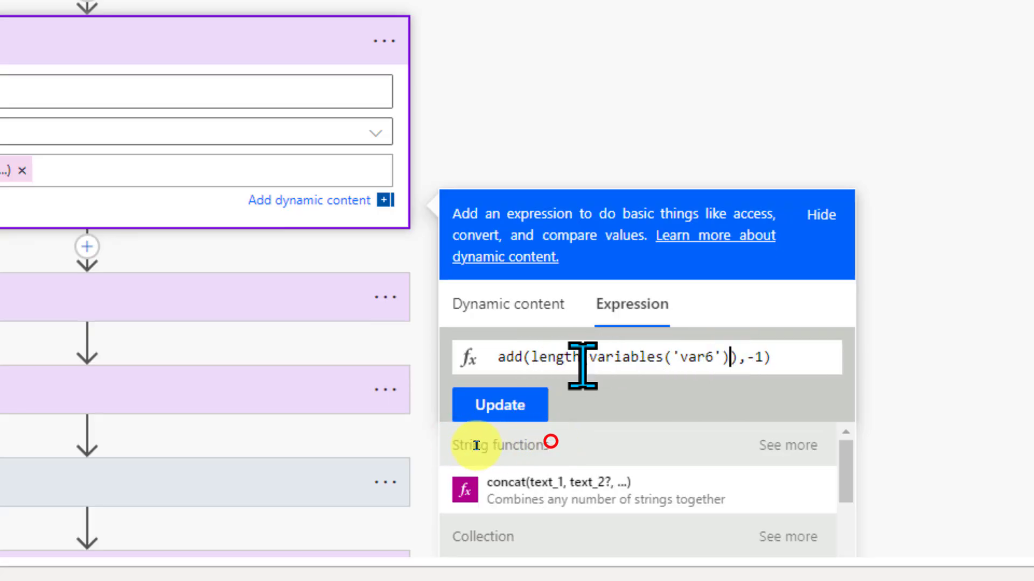
pyautogui.doubleClick(508, 357)
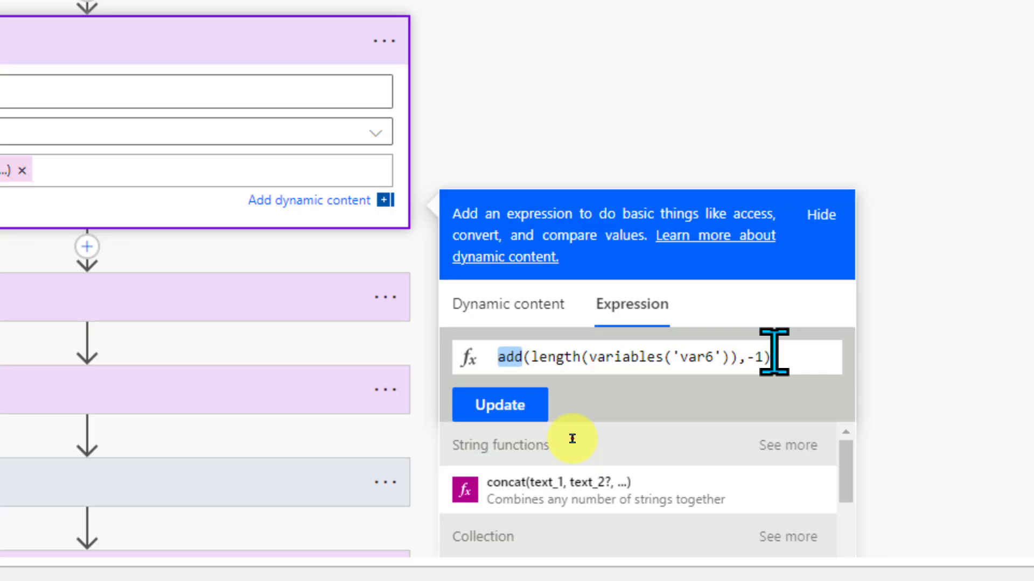
pyautogui.moveTo(774, 357); pyautogui.dragTo(747, 357)
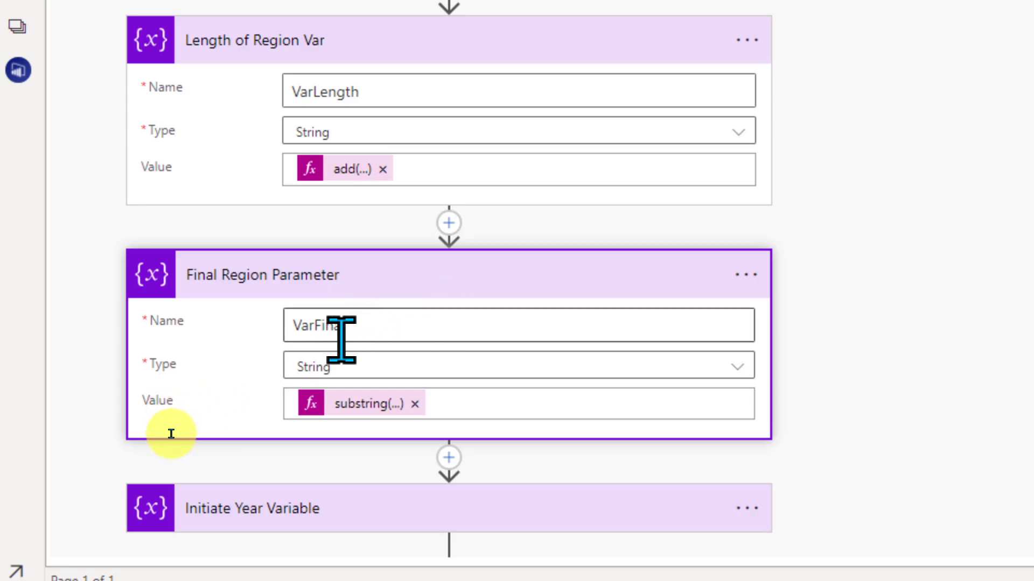
# Step: Open the substring expression in Final Region Parameter's value and examine its substring function and variables('var6') argument
pyautogui.click(344, 403)
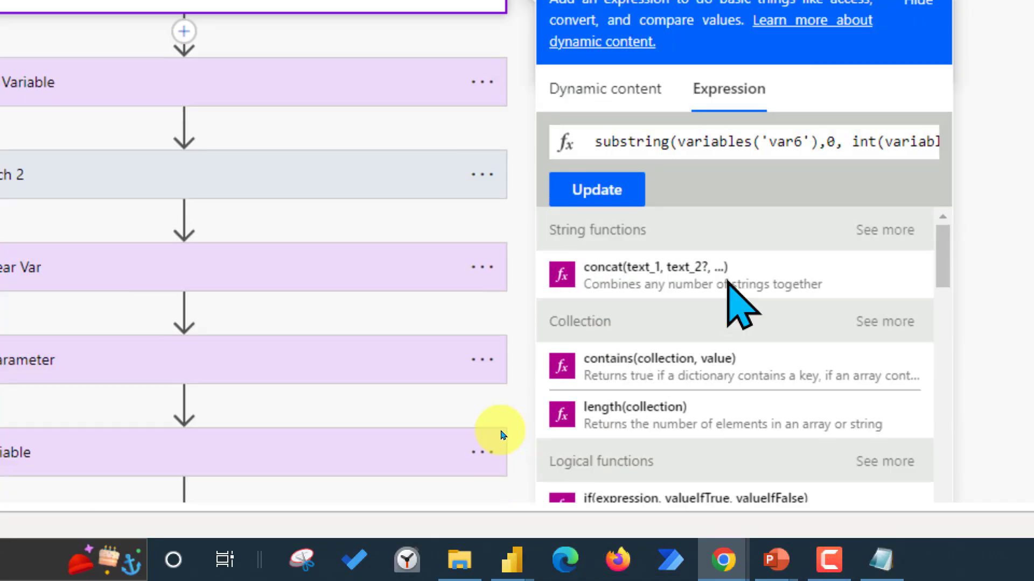
pyautogui.hotkey('ctrl', 'a')
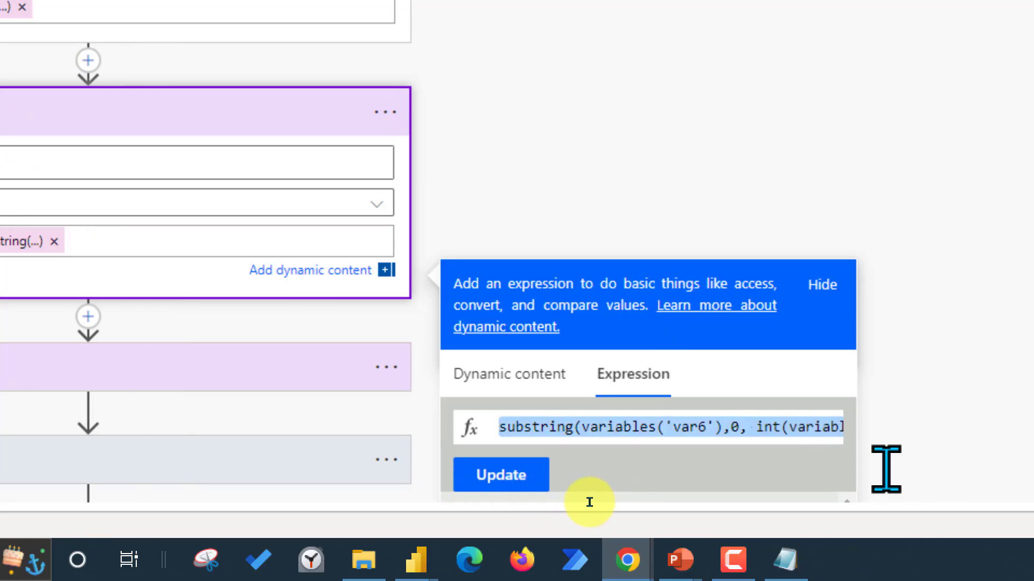
pyautogui.press('Home')
pyautogui.hotkey('ctrl', 'shift', 'Right')
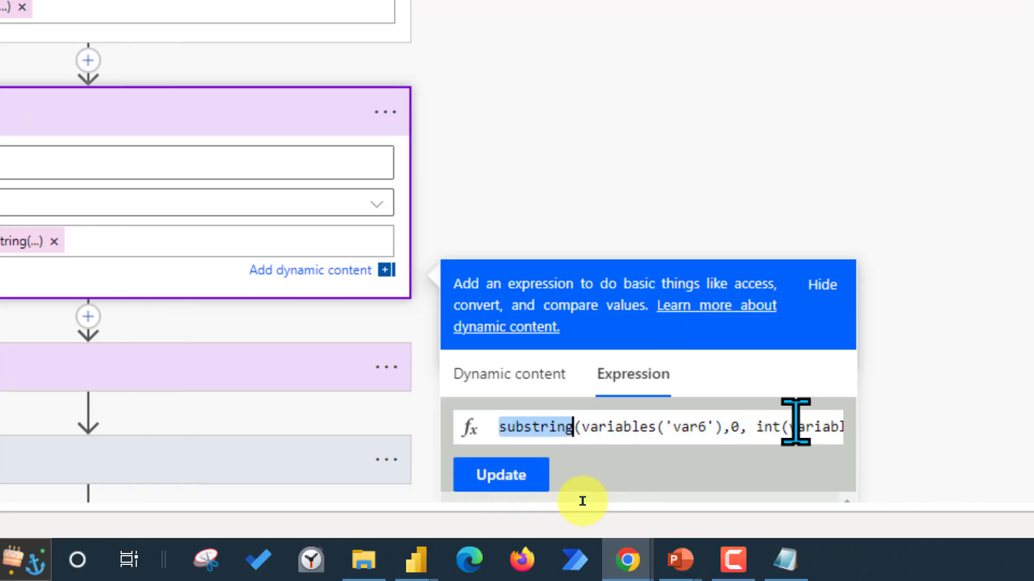
pyautogui.press('Right')
pyautogui.press('Right')
pyautogui.hotkey('ctrl', 'shift', 'Right')
pyautogui.hotkey('shift', 'Right')
pyautogui.hotkey('shift', 'Right')
pyautogui.hotkey('shift', 'Right')
pyautogui.hotkey('shift', 'Right')
pyautogui.hotkey('shift', 'Right')
pyautogui.hotkey('shift', 'Right')
pyautogui.hotkey('shift', 'Right')
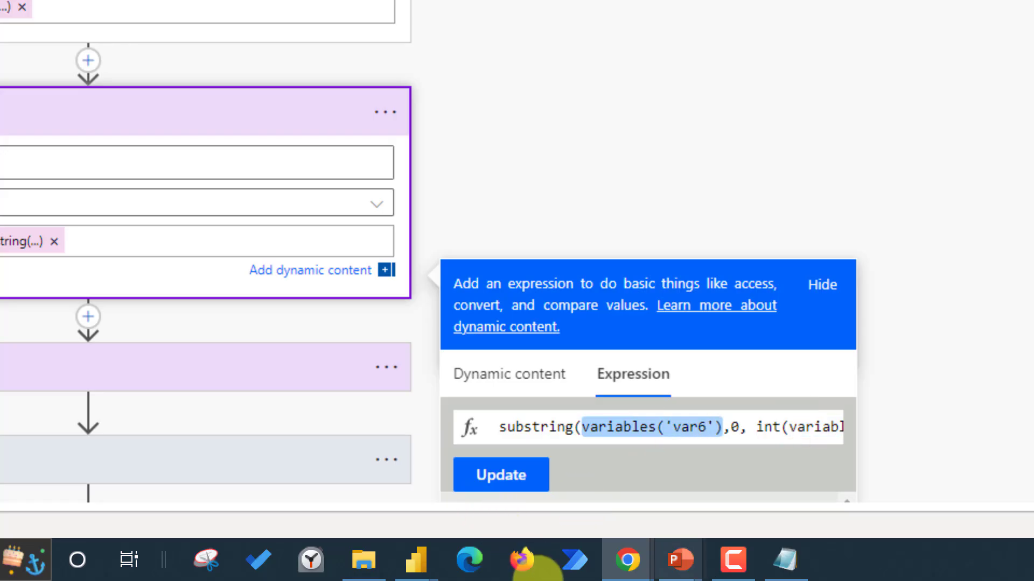
# Step: Switch to Notepad, add a trailing comma after 'East' and count the characters of the quoted list through 'Sout',
pyautogui.click(784, 568)
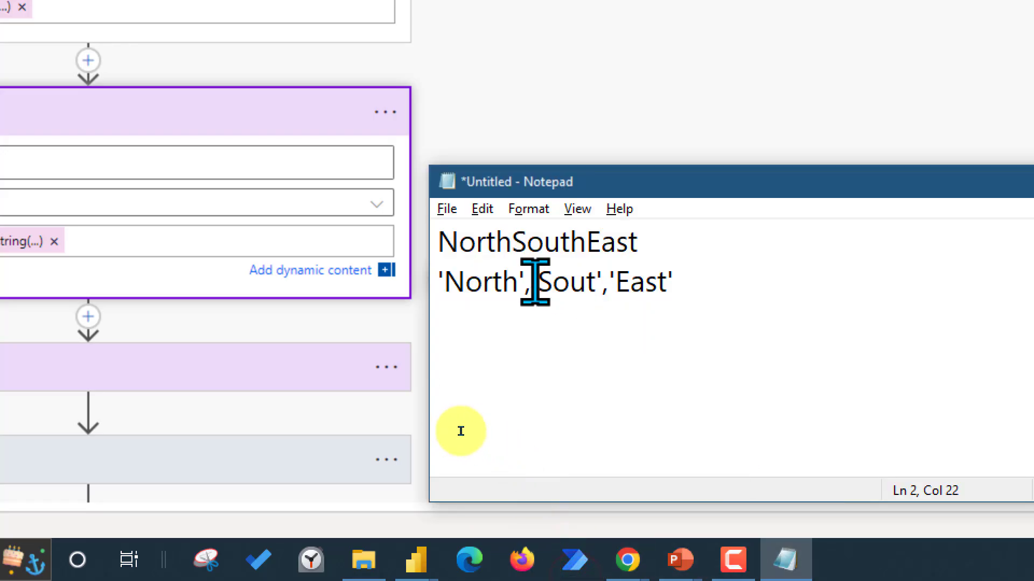
pyautogui.write(',')
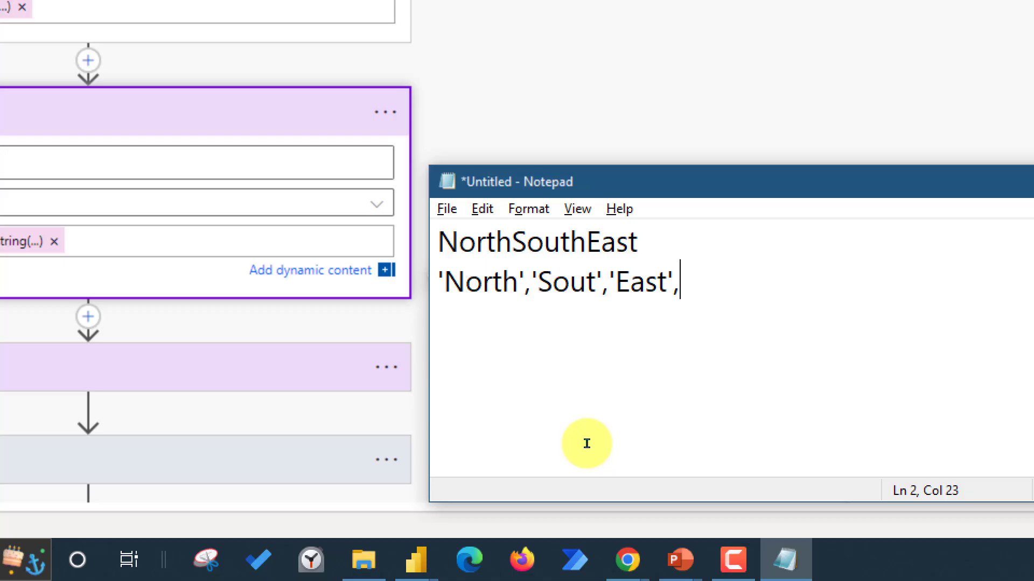
pyautogui.press('Left')
pyautogui.press('Up')
pyautogui.press('Right')
pyautogui.hotkey('shift', 'Right')
pyautogui.hotkey('shift', 'Right')
pyautogui.hotkey('shift', 'Right')
pyautogui.hotkey('shift', 'Right')
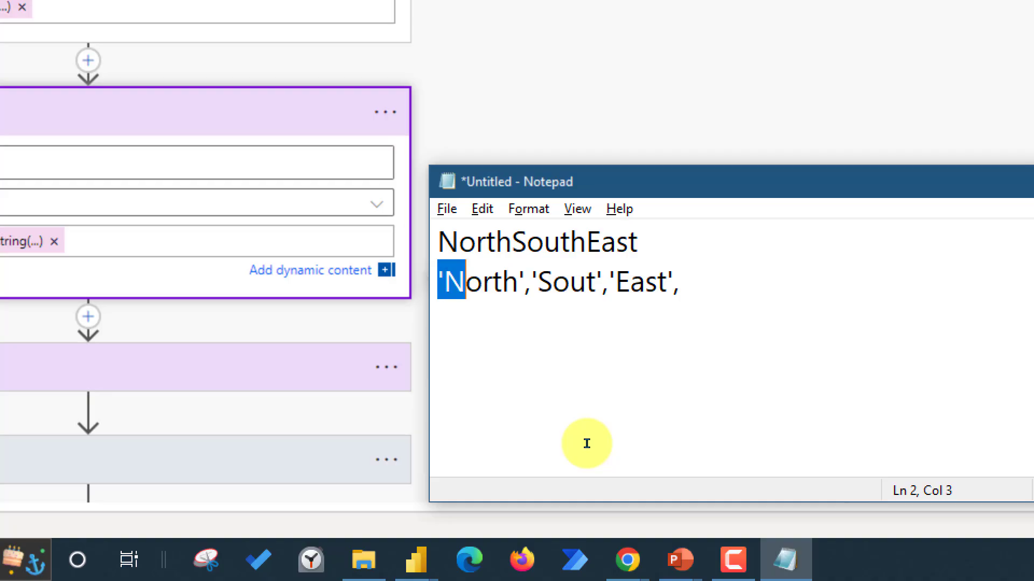
pyautogui.hotkey('shift', 'Right')
pyautogui.hotkey('shift', 'Right')
pyautogui.hotkey('shift', 'Right')
pyautogui.hotkey('shift', 'Right')
pyautogui.hotkey('shift', 'Right')
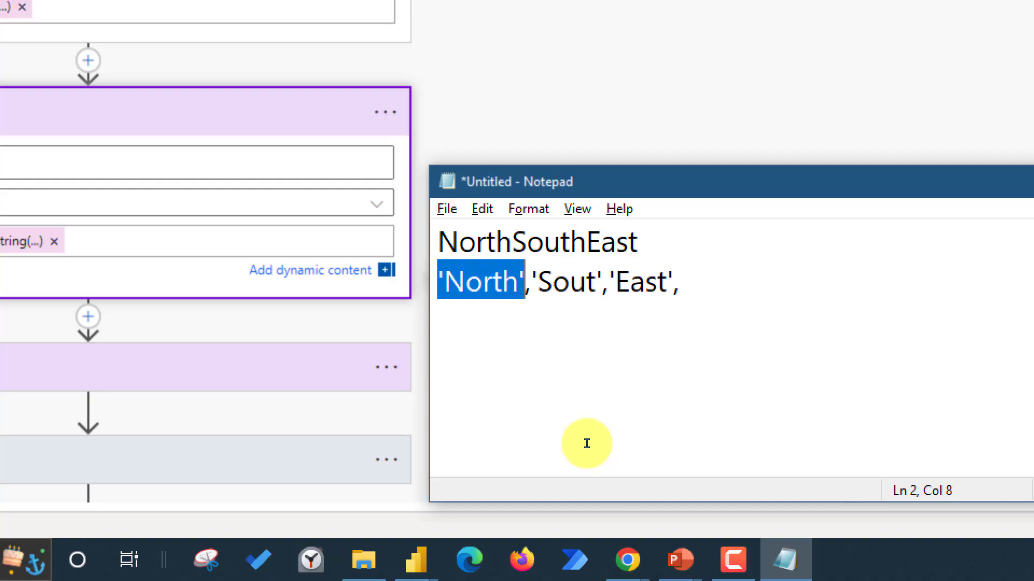
pyautogui.hotkey('shift', 'Right')
pyautogui.hotkey('shift', 'Right')
pyautogui.hotkey('shift', 'Right')
pyautogui.hotkey('shift', 'Right')
pyautogui.hotkey('shift', 'Right')
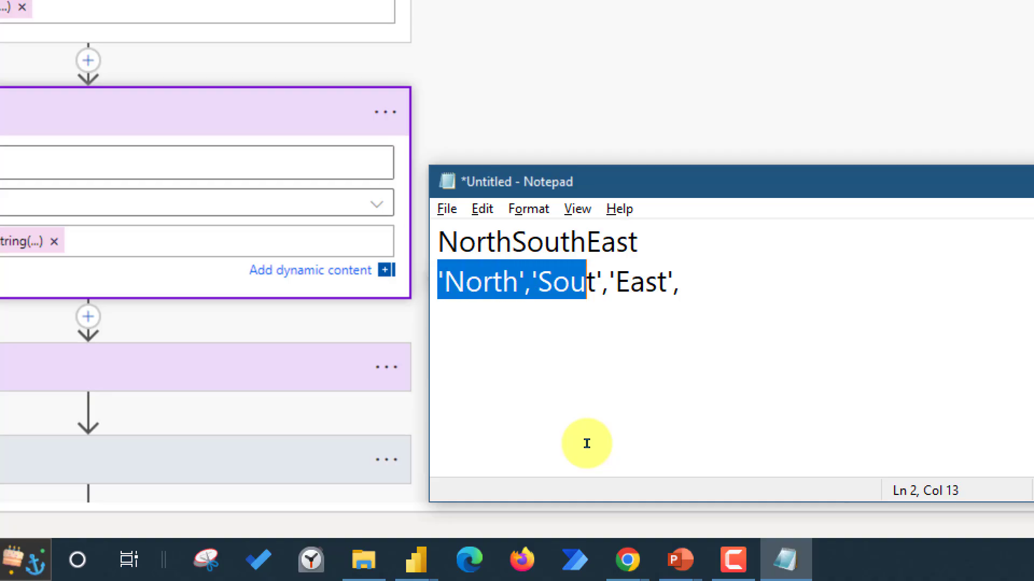
pyautogui.hotkey('shift', 'Right')
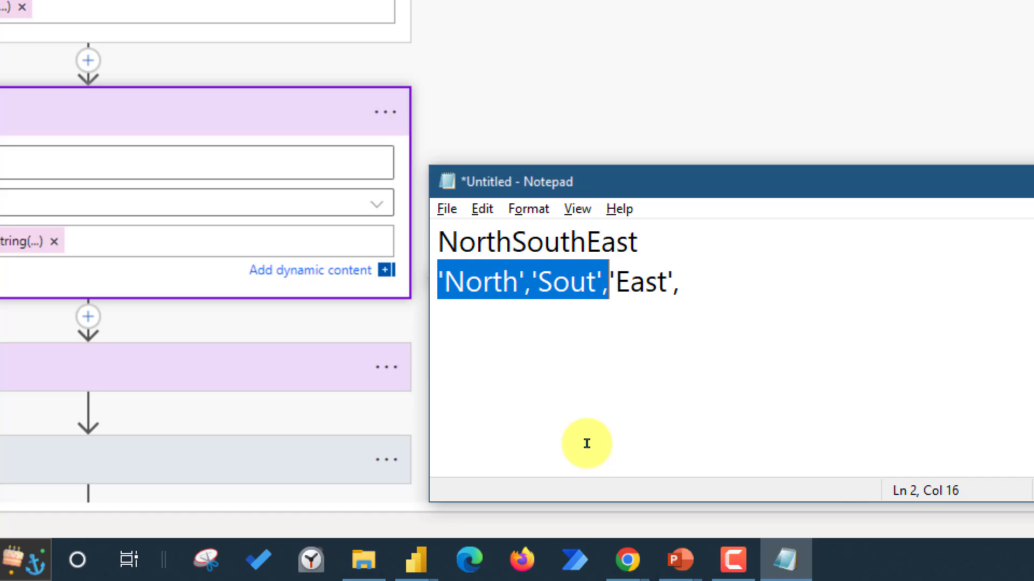
# Step: Replace 'East', at the end of the quoted list with = 15
pyautogui.press('Right')
pyautogui.hotkey('shift', 'Right')
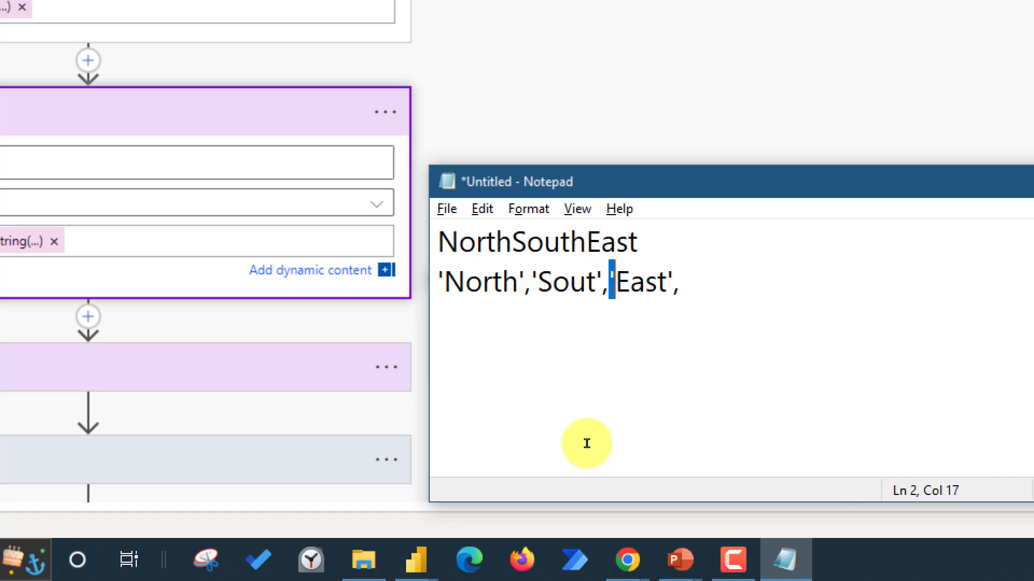
pyautogui.hotkey('shift', 'End')
pyautogui.press('BackSpace')
pyautogui.write('= 1')
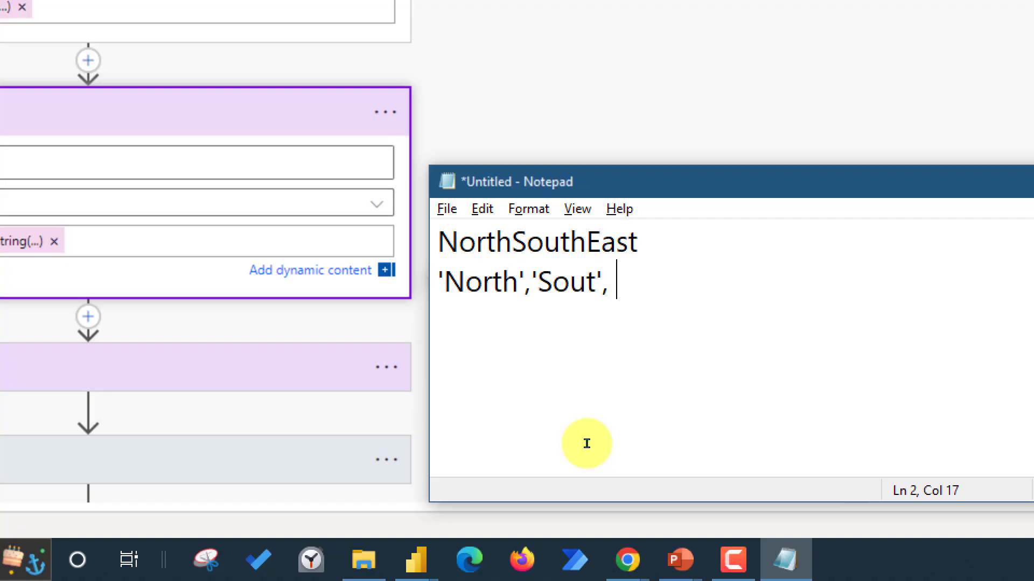
pyautogui.write('5')
pyautogui.hotkey('shift', 'Up')
pyautogui.hotkey('shift', 'Right')
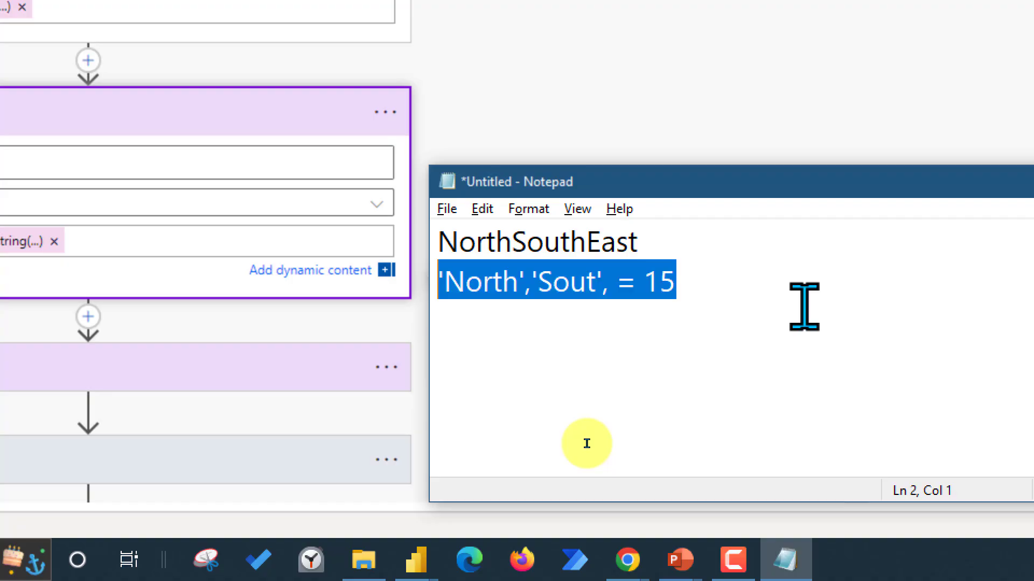
# Step: Write the calculation 15-1=14 on the line below the quoted list
pyautogui.press('Down')
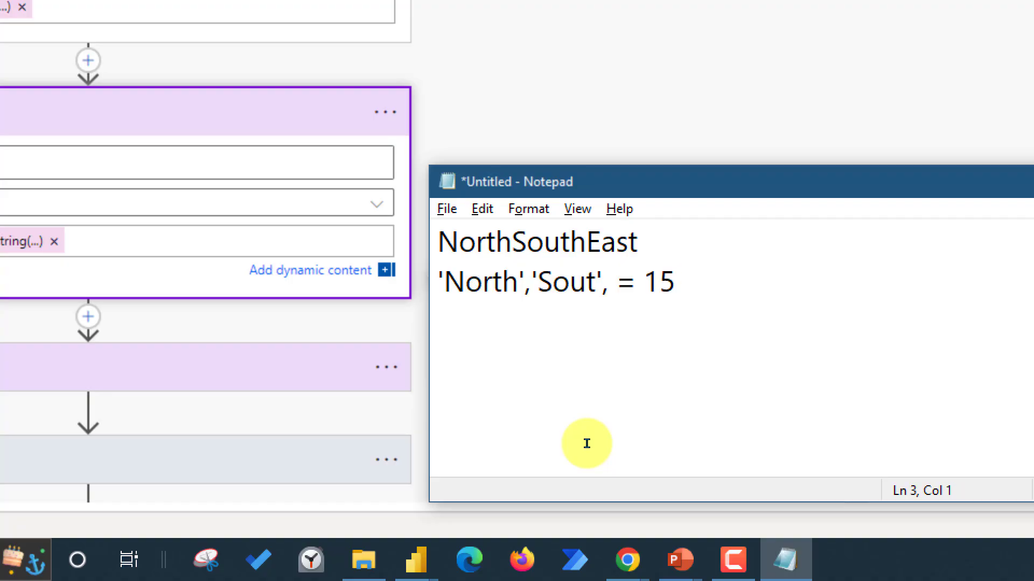
pyautogui.write('115-1')
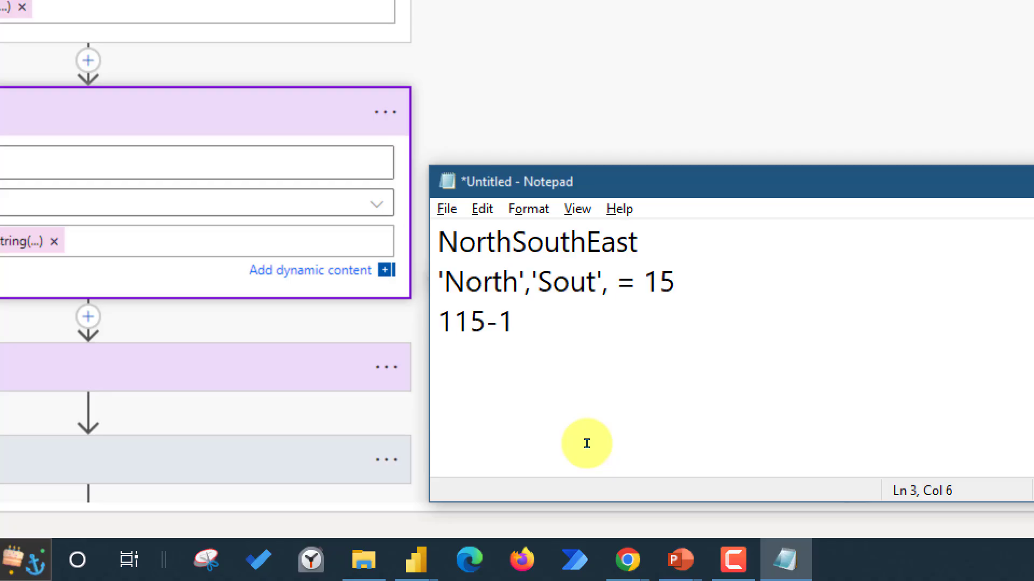
pyautogui.press('Left')
pyautogui.press('Left')
pyautogui.press('Left')
pyautogui.press('BackSpace')
pyautogui.press('Right')
pyautogui.press('Right')
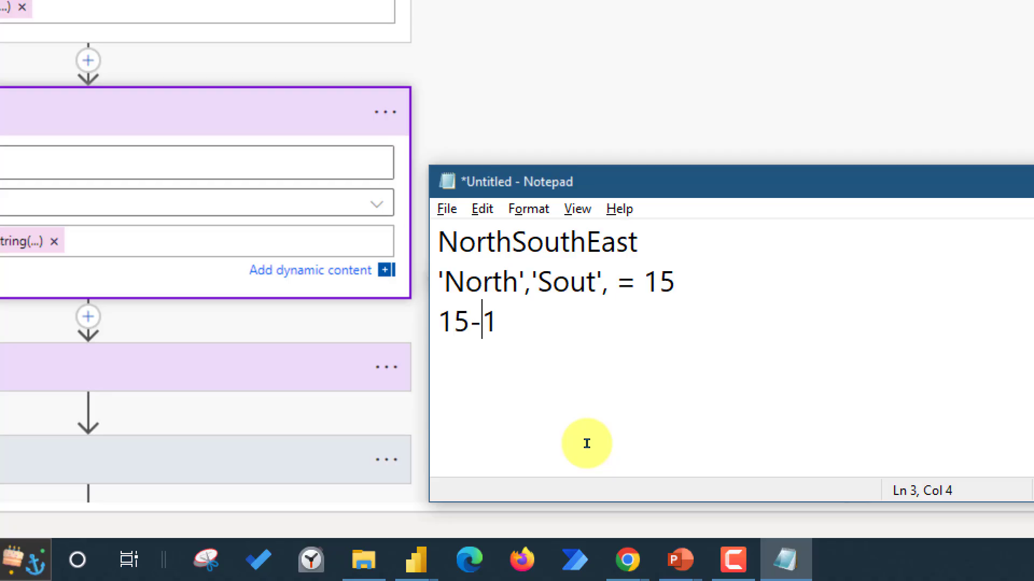
pyautogui.press('Right')
pyautogui.write('=14')
pyautogui.press('Return')
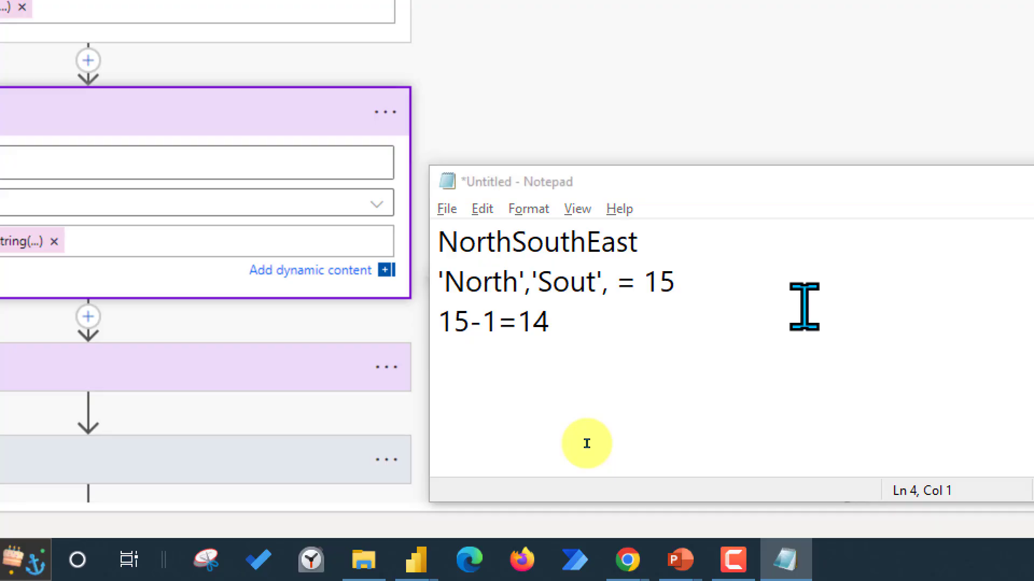
# Step: Return to the flow and examine the 0 and int(variables('VarLength')) arguments of the substring expression
pyautogui.hotkey('alt', 'Tab')
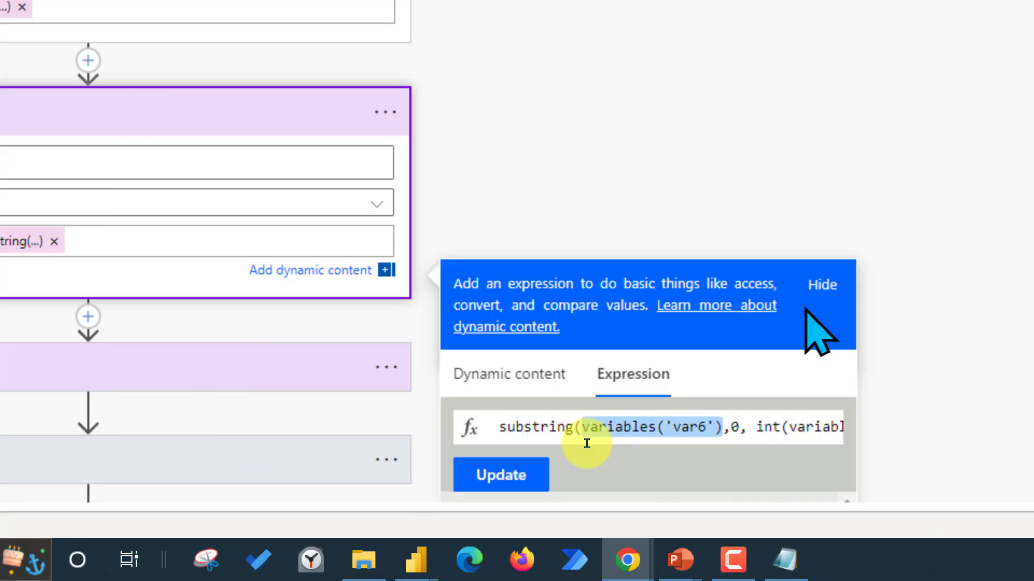
pyautogui.press('Right')
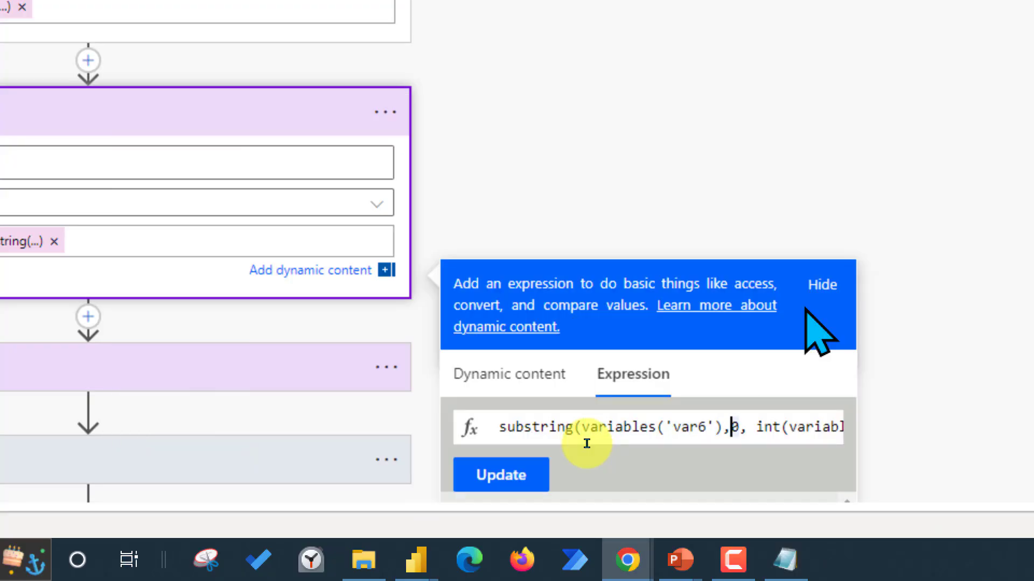
pyautogui.press('Right')
pyautogui.press('Right')
pyautogui.press('Right')
pyautogui.press('Right')
pyautogui.press('Right')
pyautogui.press('Right')
pyautogui.press('Right')
pyautogui.press('Right')
pyautogui.press('Right')
pyautogui.press('Right')
pyautogui.press('Right')
pyautogui.press('Right')
pyautogui.press('Right')
pyautogui.press('Right')
pyautogui.press('Right')
pyautogui.press('Right')
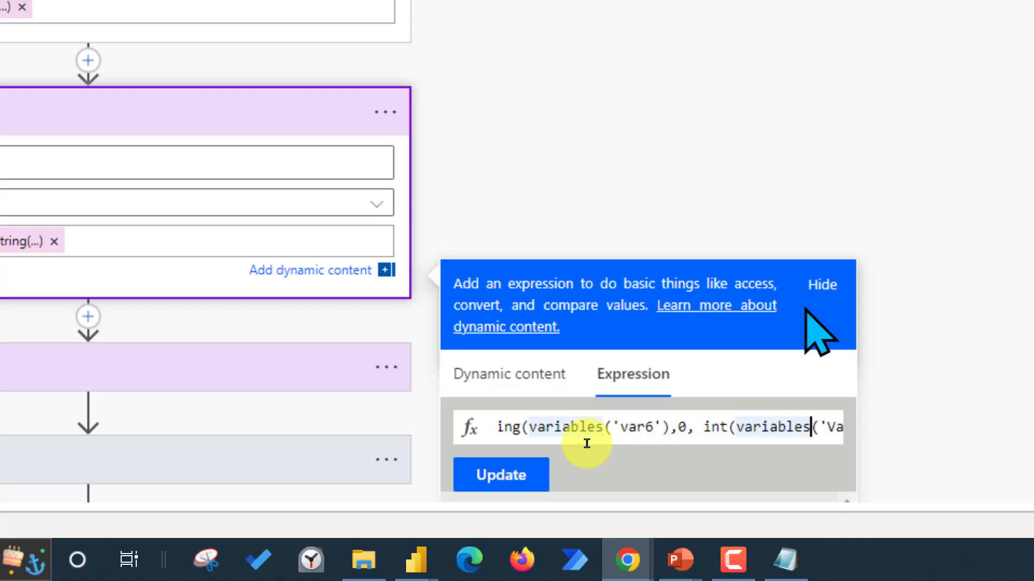
pyautogui.press('Right')
pyautogui.press('Right')
pyautogui.press('Right')
pyautogui.press('Right')
pyautogui.press('Right')
pyautogui.press('Right')
pyautogui.press('Right')
pyautogui.press('Right')
pyautogui.press('Right')
pyautogui.press('Right')
pyautogui.press('Right')
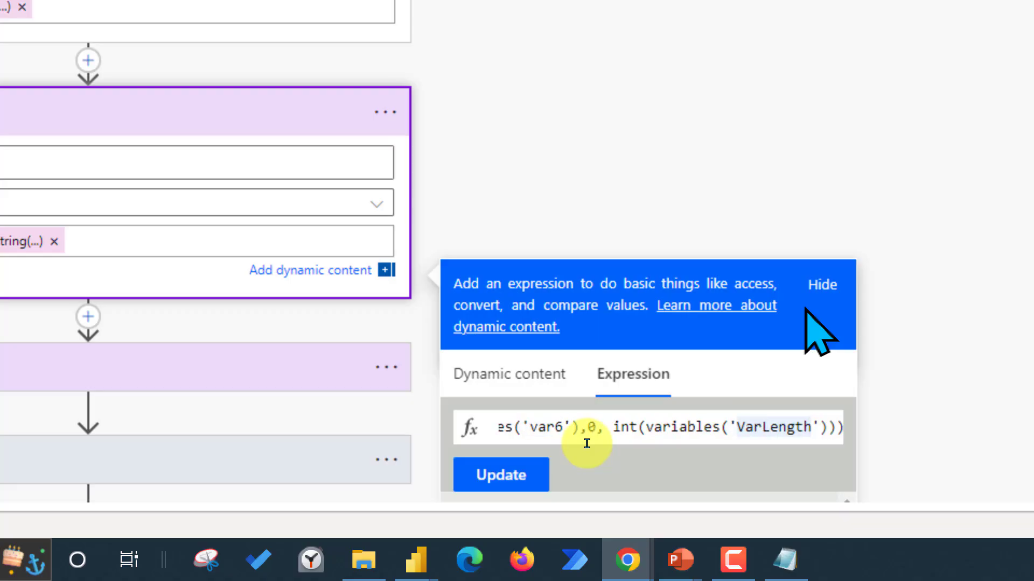
# Step: Switch to Notepad and write substring(var6,0,14) below the calculation
pyautogui.hotkey('alt', 'Tab')
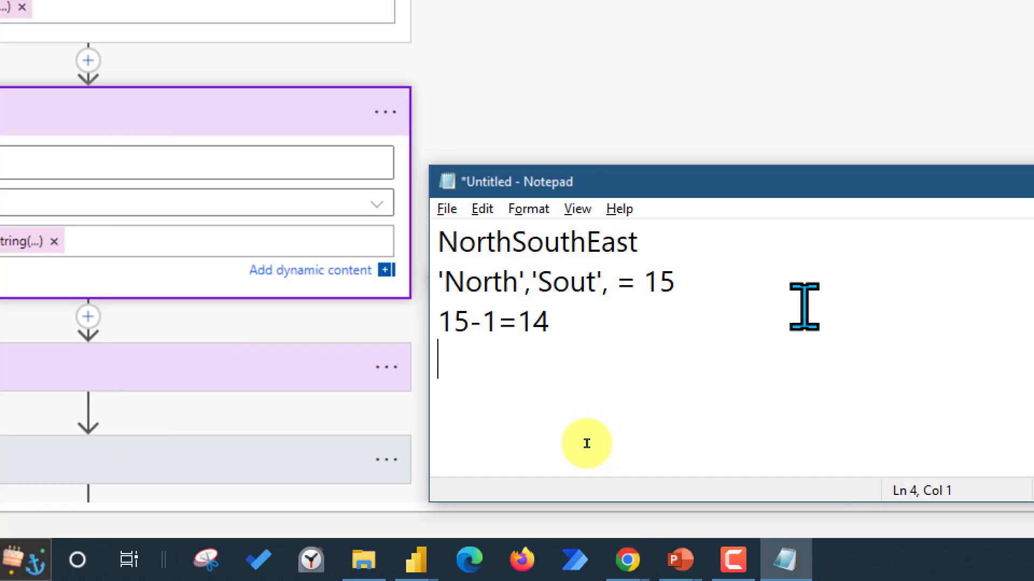
pyautogui.write('subsc')
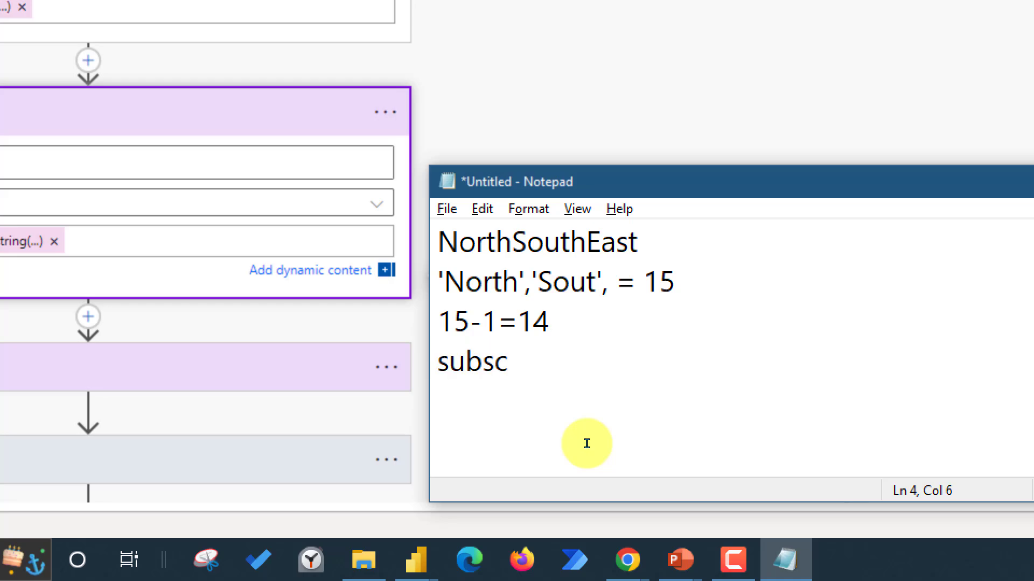
pyautogui.press('BackSpace')
pyautogui.write('ss')
pyautogui.press('BackSpace')
pyautogui.write('tring(var6,')
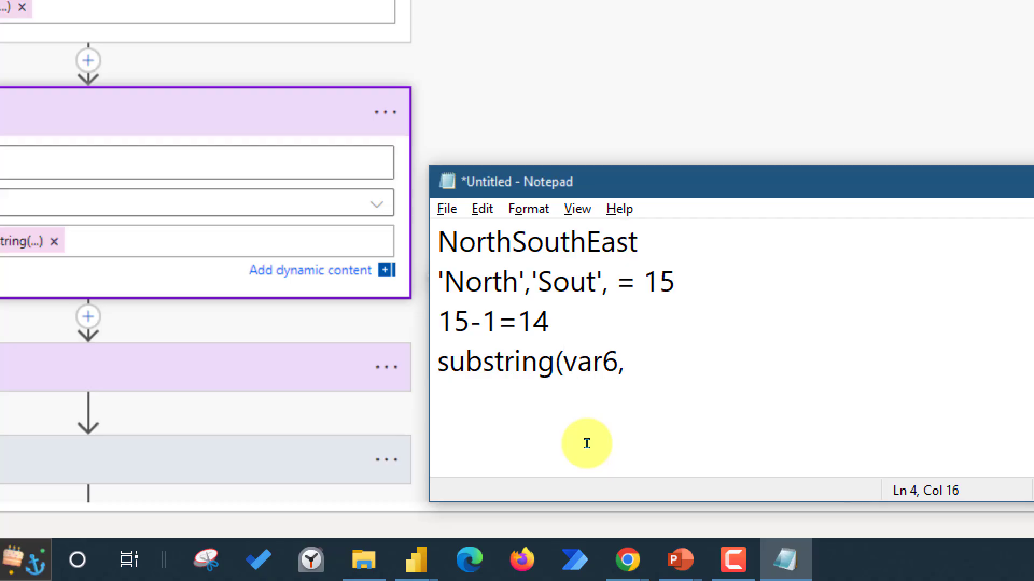
pyautogui.write('0,14')
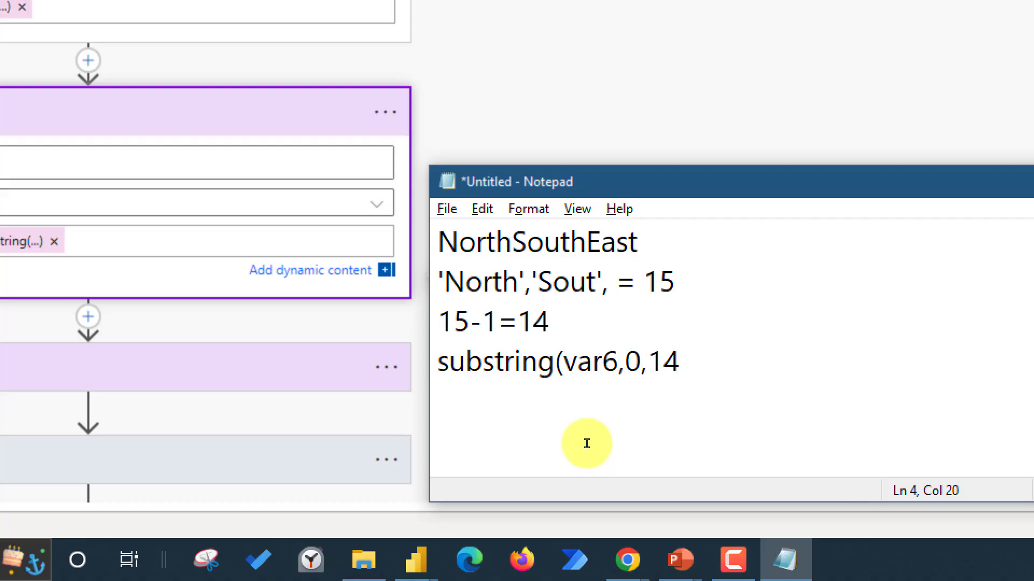
pyautogui.write(')')
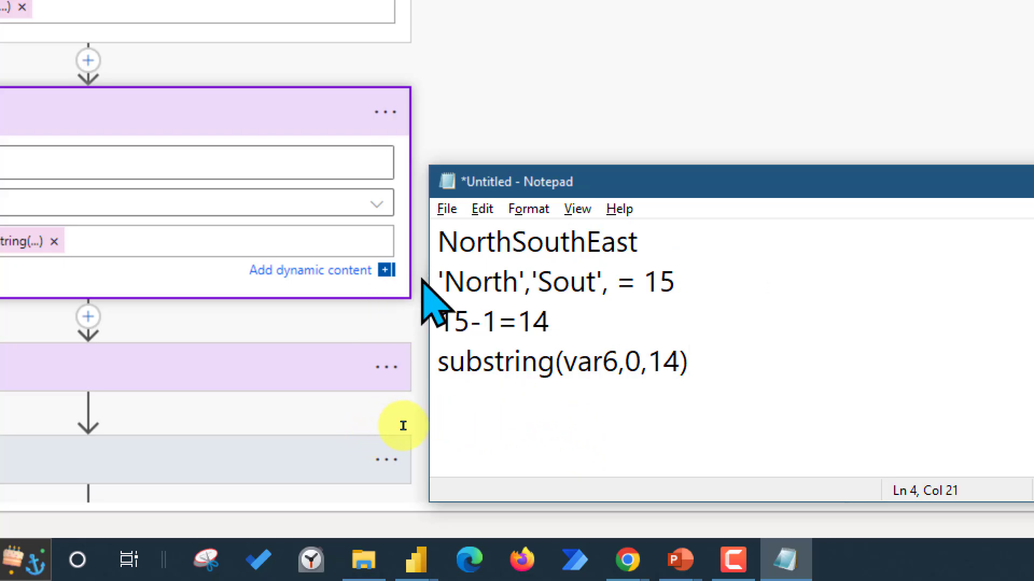
# Step: Highlight 'North','Sout' without its trailing comma to illustrate the 14 characters the substring keeps
pyautogui.click(439, 281)
pyautogui.hotkey('shift', 'Right')
pyautogui.hotkey('shift', 'Right')
pyautogui.hotkey('shift', 'Right')
pyautogui.hotkey('shift', 'Right')
pyautogui.hotkey('shift', 'Right')
pyautogui.hotkey('shift', 'Right')
pyautogui.hotkey('shift', 'Right')
pyautogui.hotkey('shift', 'Right')
pyautogui.hotkey('shift', 'Right')
pyautogui.hotkey('shift', 'Right')
pyautogui.hotkey('shift', 'Right')
pyautogui.hotkey('shift', 'Right')
pyautogui.hotkey('shift', 'Right')
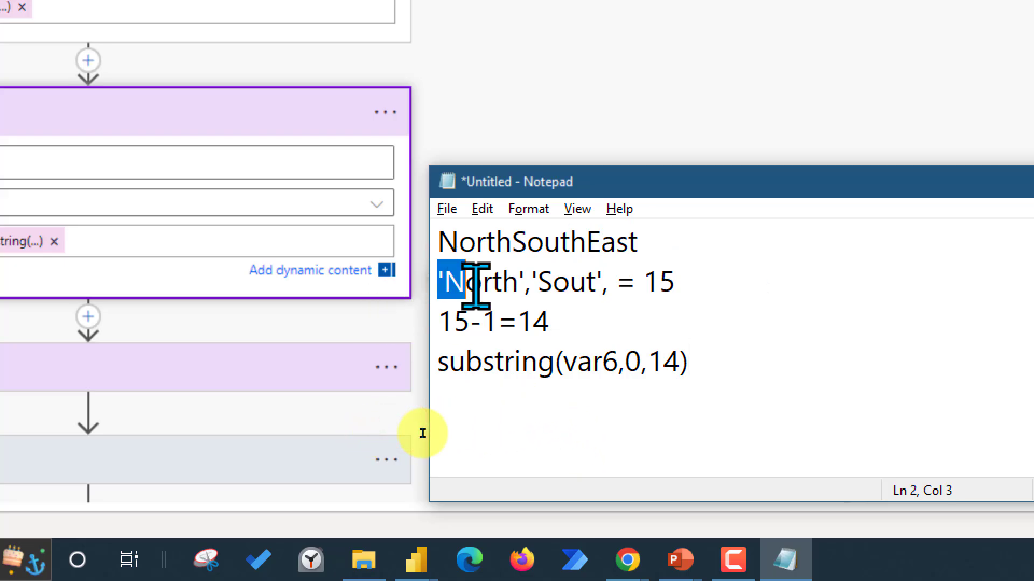
pyautogui.hotkey('shift', 'Right')
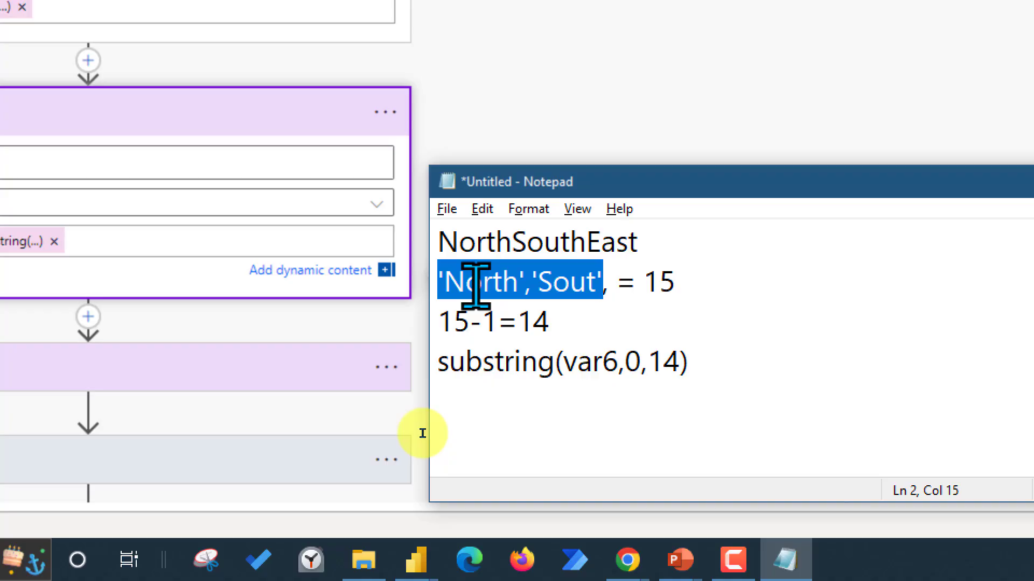
# Step: Return to the flow, examine the int function in the substring expression, and close and collapse Final Region Parameter
pyautogui.hotkey('alt', 'Tab')
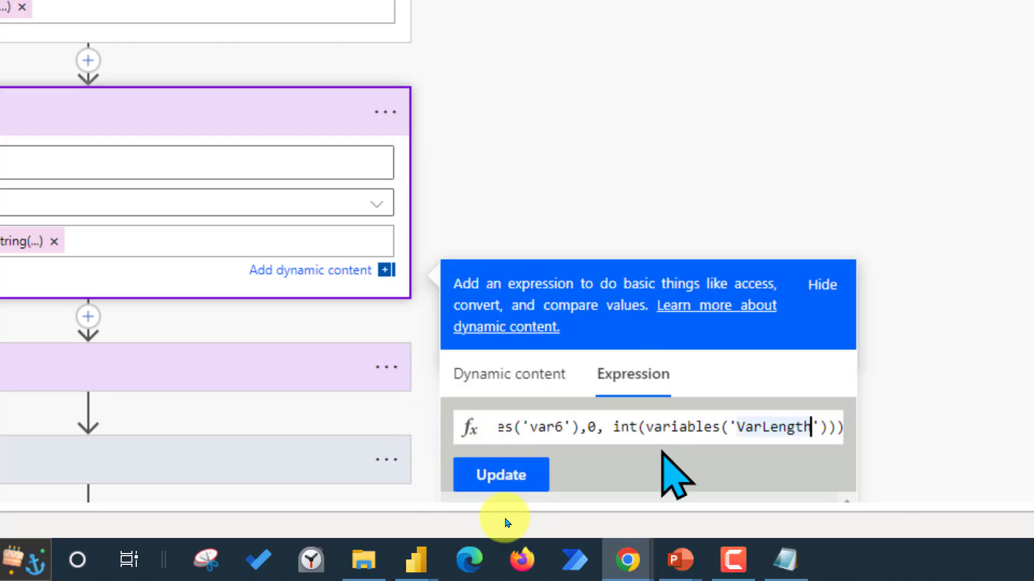
pyautogui.doubleClick(625, 427)
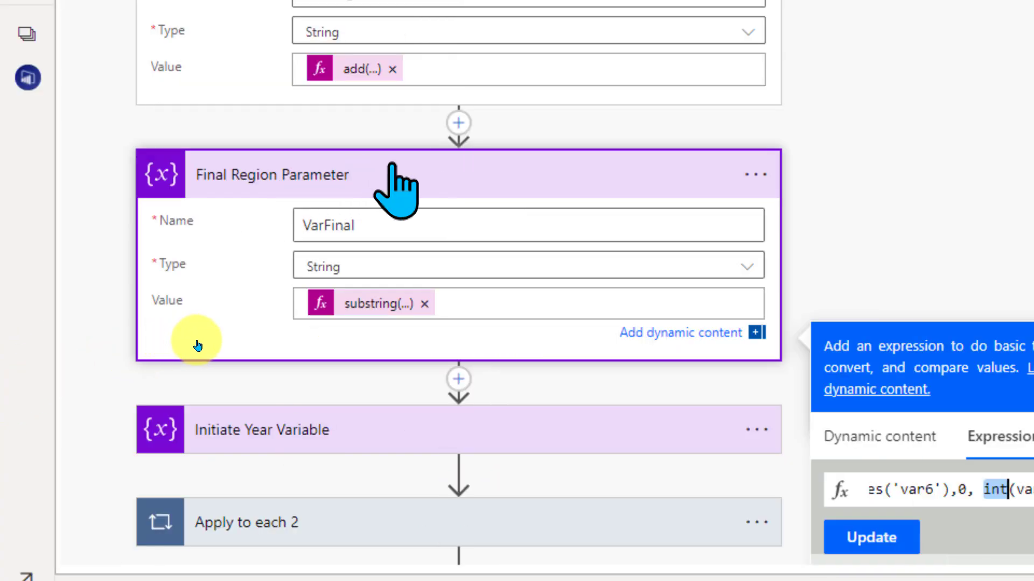
pyautogui.click(198, 348)
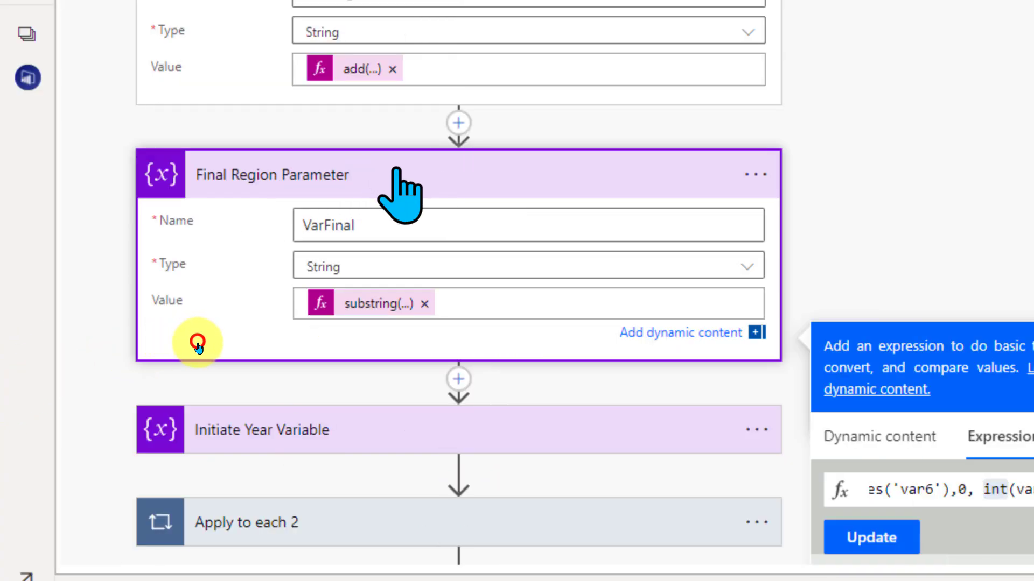
pyautogui.click(190, 351)
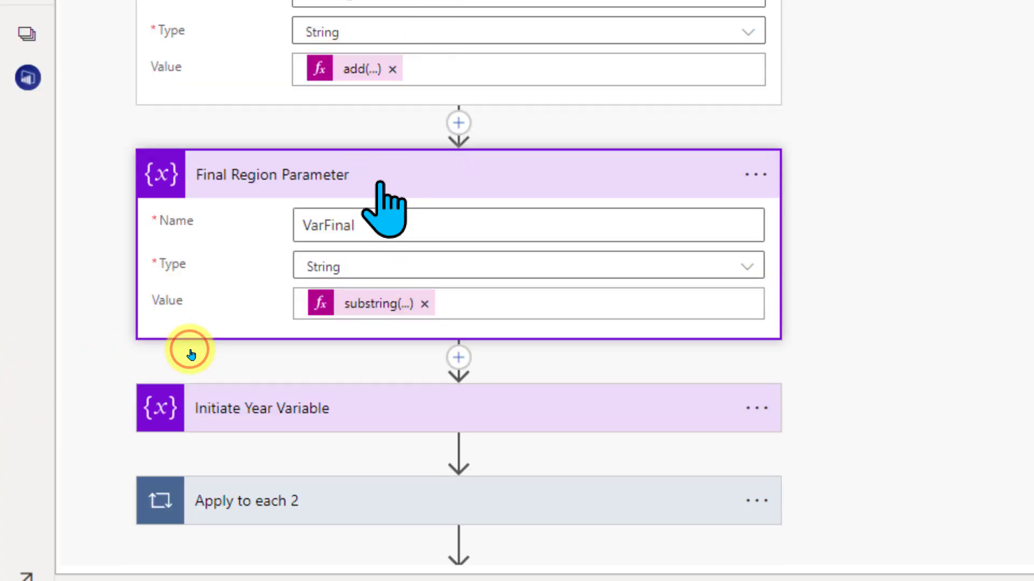
# Step: Review the year steps by expanding Initiate Year Variable, Apply to each 2 and Length of Year Var one after another
pyautogui.click(187, 353)
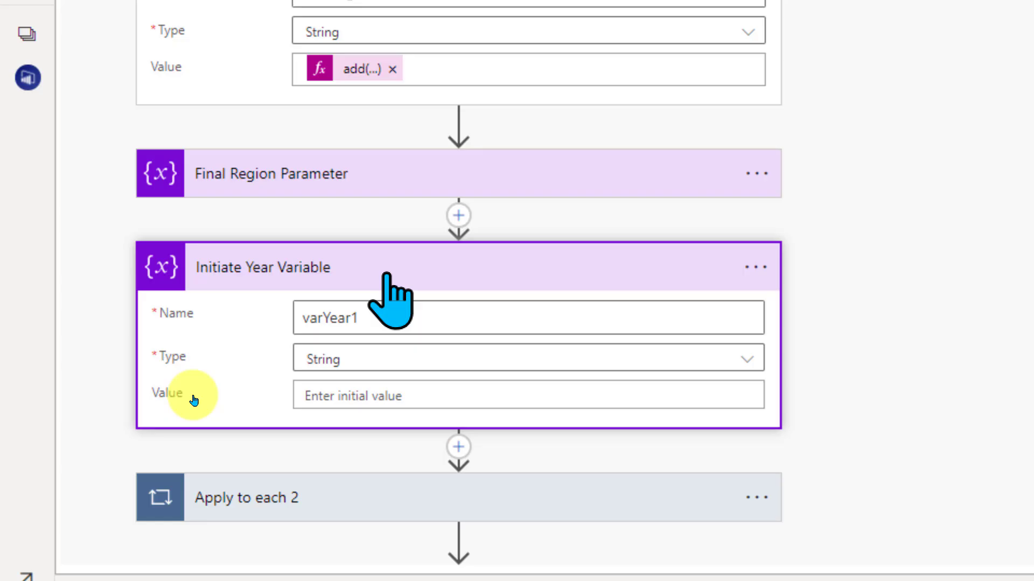
pyautogui.click(193, 396)
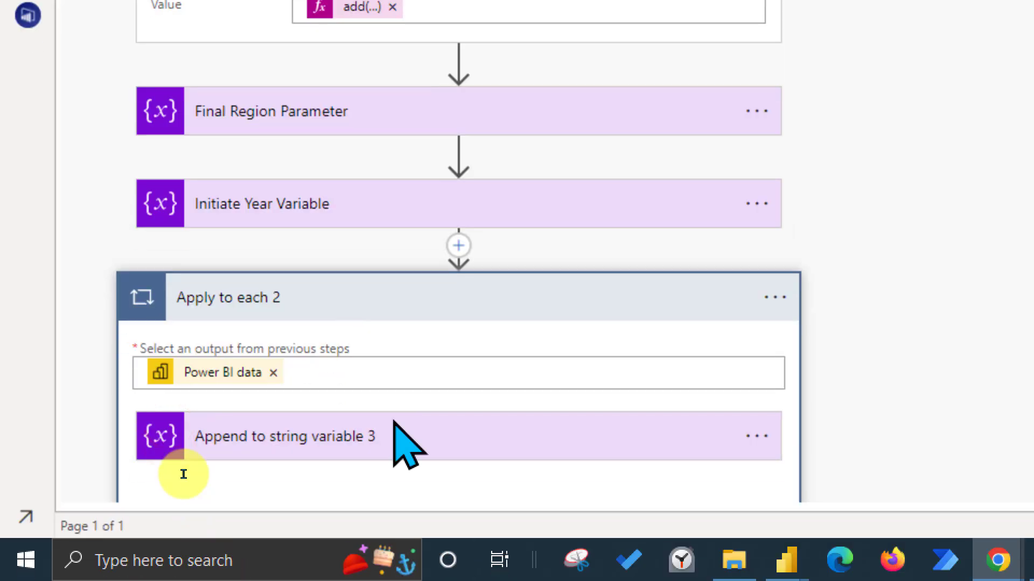
pyautogui.click(162, 457)
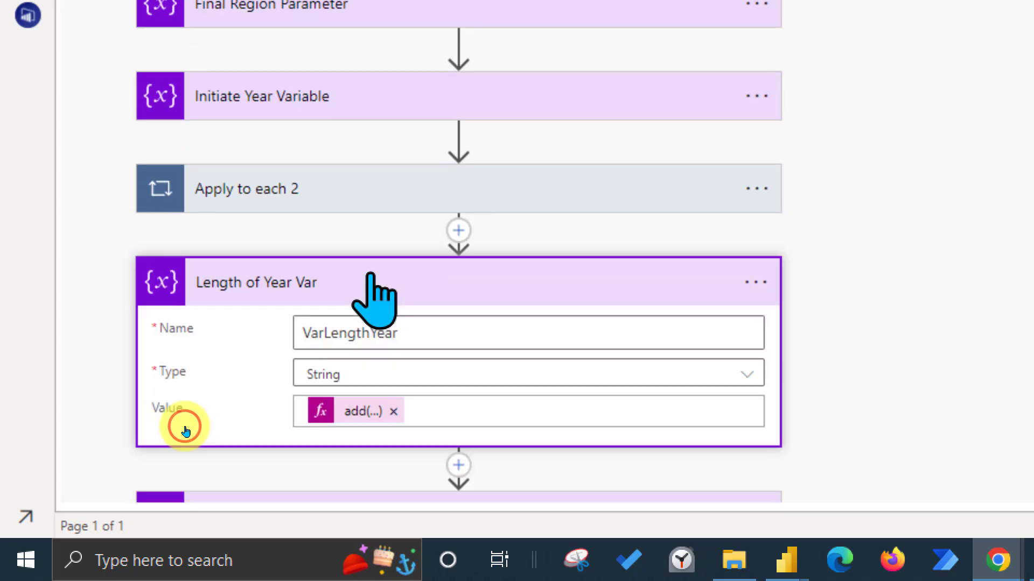
# Step: Collapse Length of Year Var, then examine the Final Year Parameter settings and collapse that action too
pyautogui.click(184, 428)
pyautogui.click(370, 278)
pyautogui.scroll(-4, 366, 280)
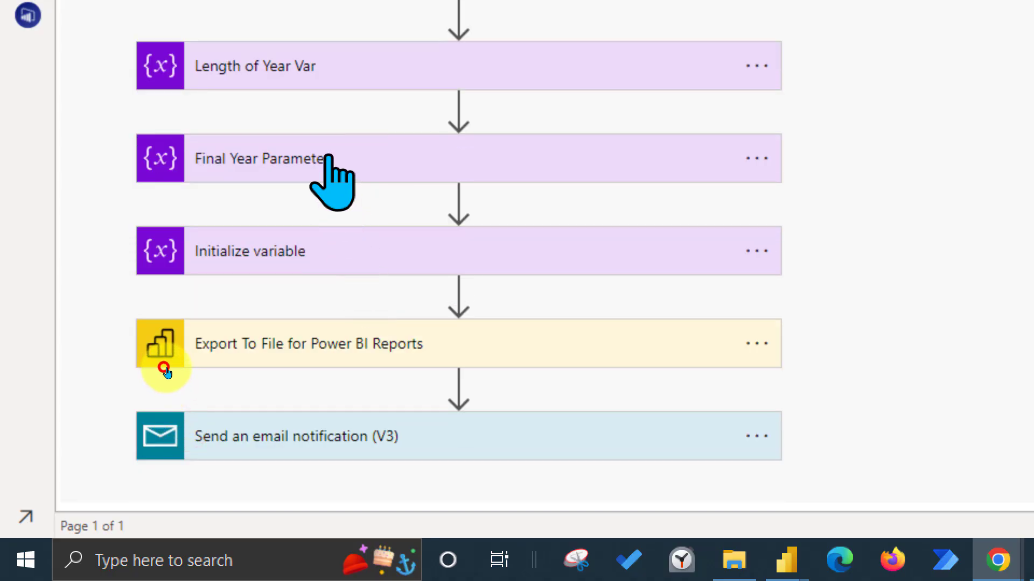
pyautogui.click(335, 162)
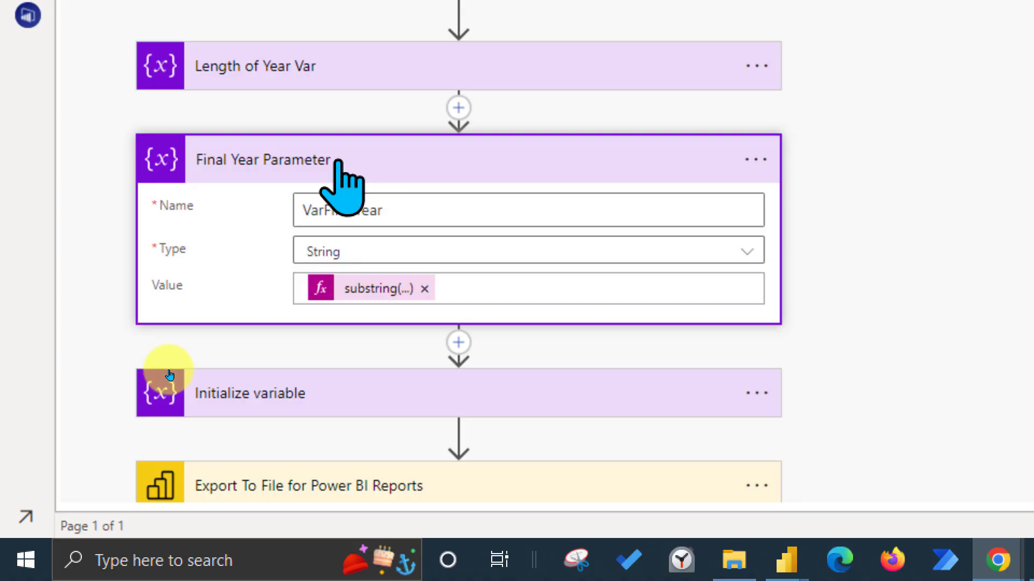
pyautogui.click(339, 163)
# Step: Expand Initialize variable and highlight the RegionSales table name and the joining word 'and' in the MultipleFilterValue expression
pyautogui.click(335, 264)
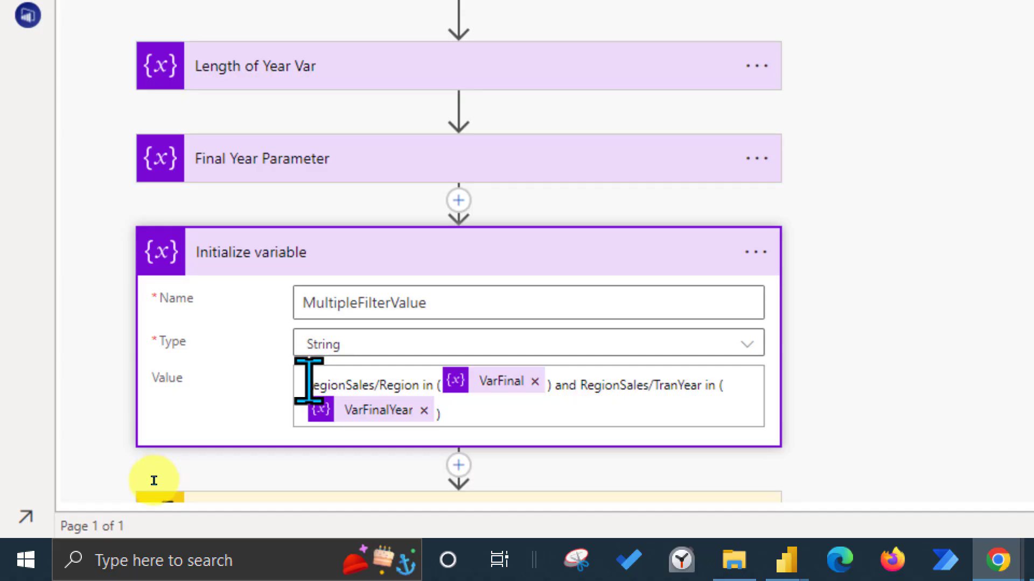
pyautogui.moveTo(307, 385); pyautogui.dragTo(374, 385)
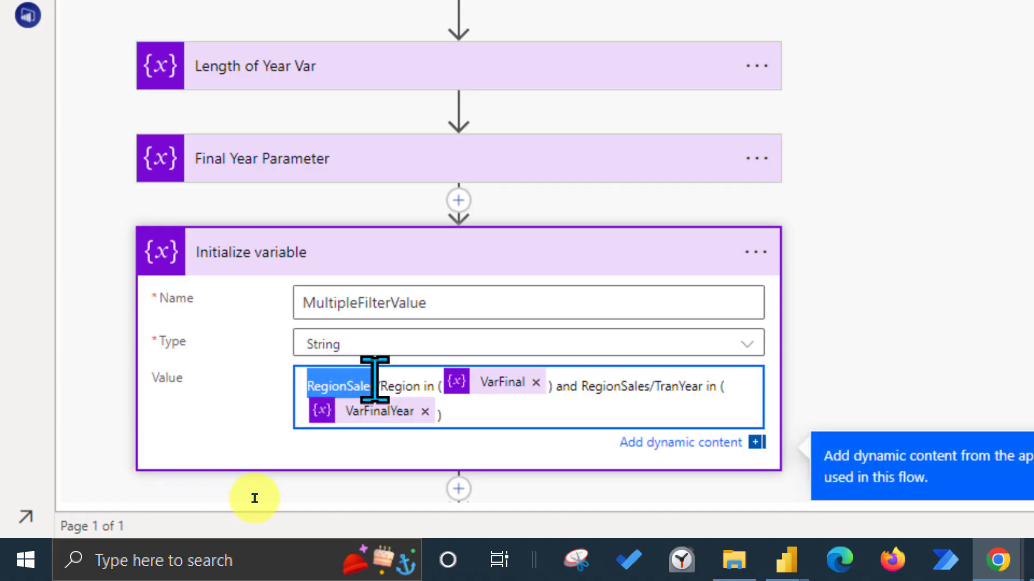
pyautogui.click(314, 386)
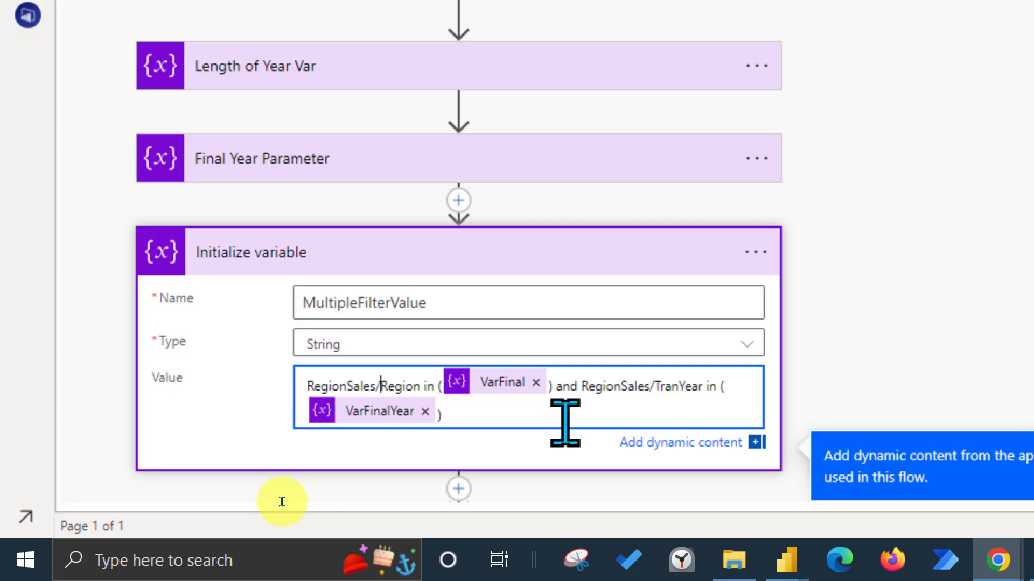
pyautogui.hotkey('ctrl', 'shift', 'Right')
pyautogui.press('Left')
pyautogui.press('Right')
pyautogui.press('Right')
pyautogui.press('Left')
pyautogui.hotkey('ctrl', 'shift', 'Right')
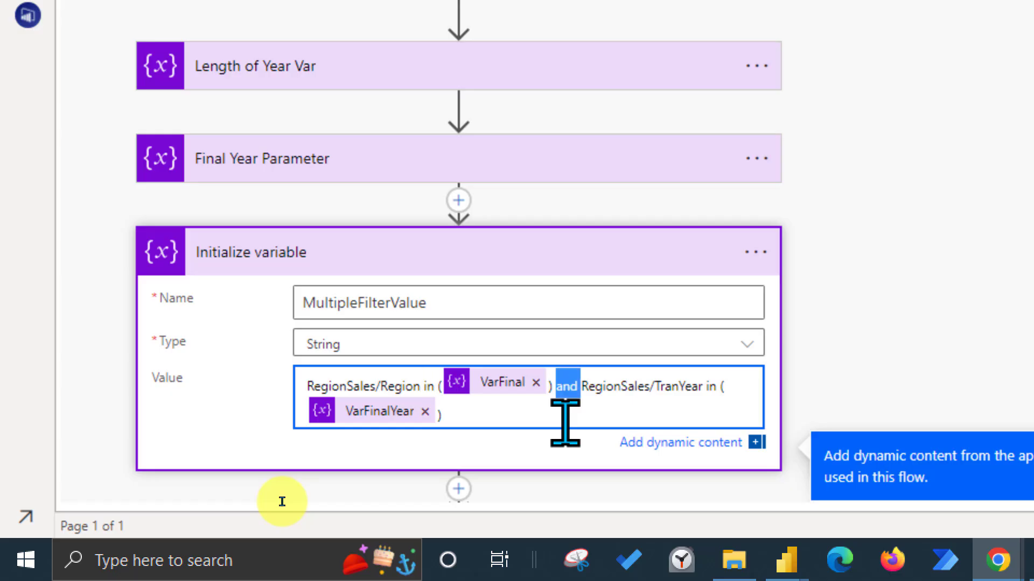
pyautogui.press('Right')
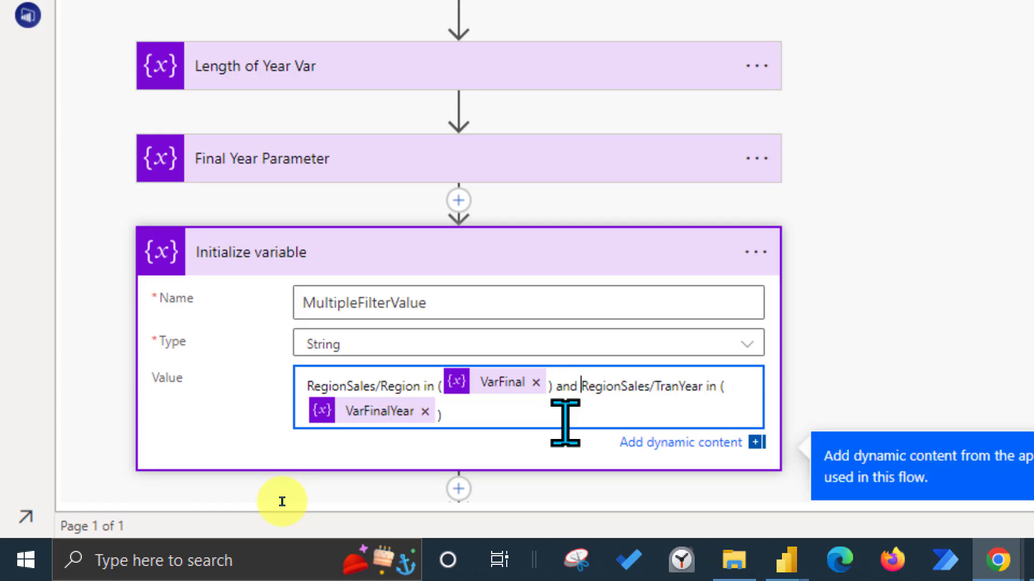
# Step: Highlight the table name and the TranYear column in the second condition of the filter expression
pyautogui.hotkey('ctrl', 'shift', 'Right')
pyautogui.press('Right')
pyautogui.press('Right')
pyautogui.hotkey('ctrl', 'shift', 'Right')
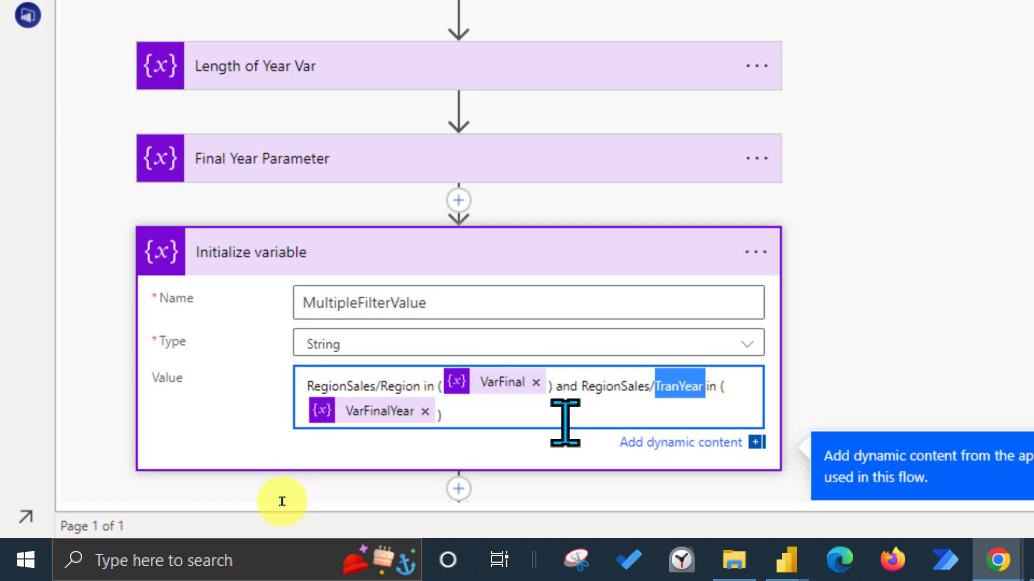
pyautogui.press('Right')
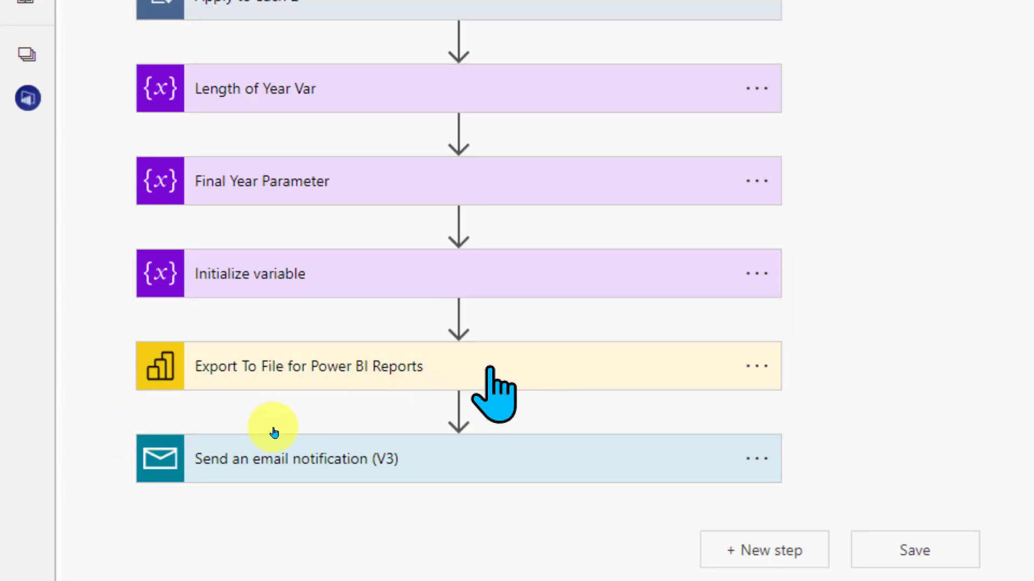
# Step: Expand Export To File for Power BI Reports and review its report, export format, report-level filter, page and identity settings
pyautogui.click(293, 429)
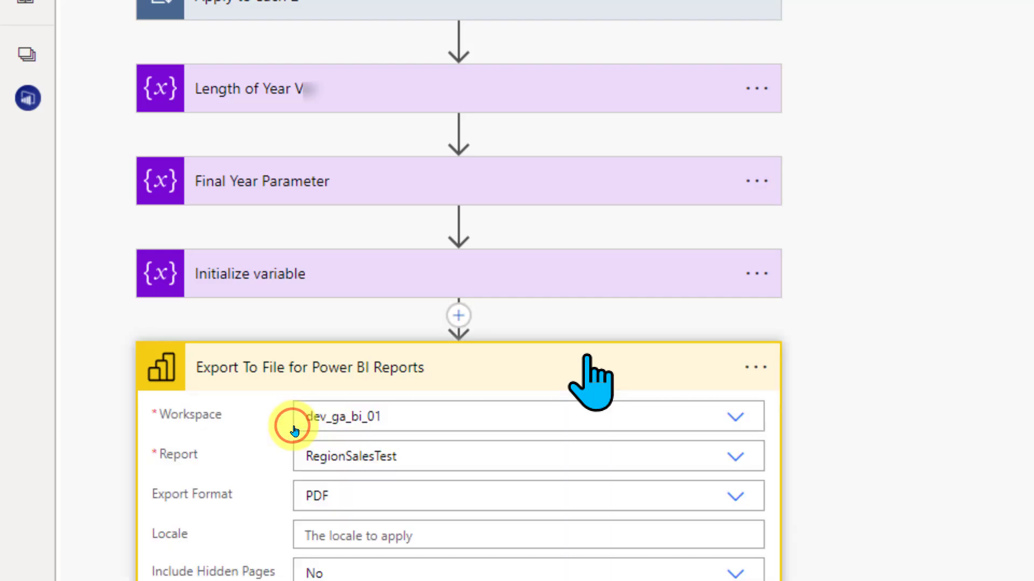
pyautogui.scroll(-10, 291, 426)
pyautogui.scroll(4, 295, 431)
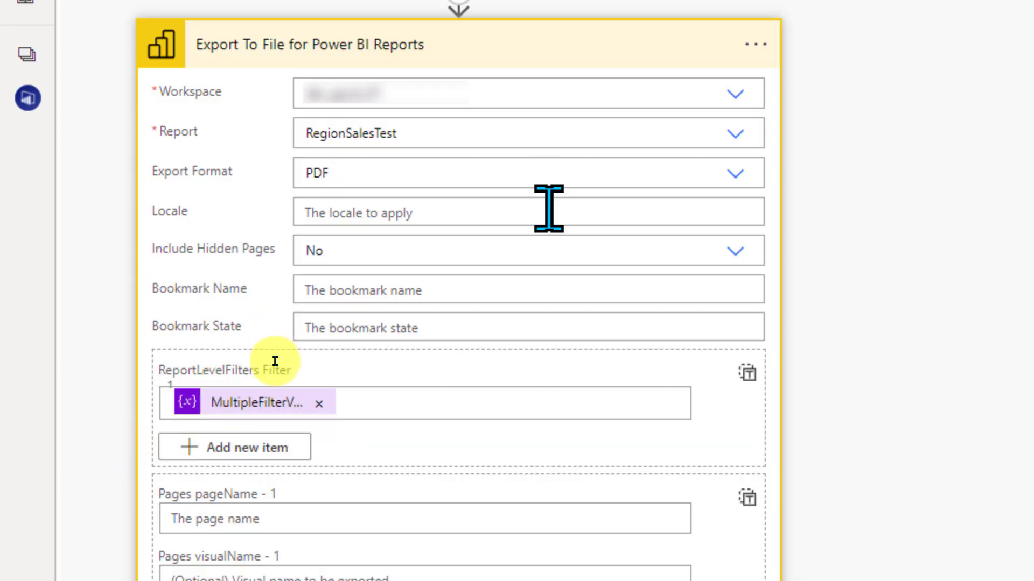
pyautogui.scroll(-14, 275, 362)
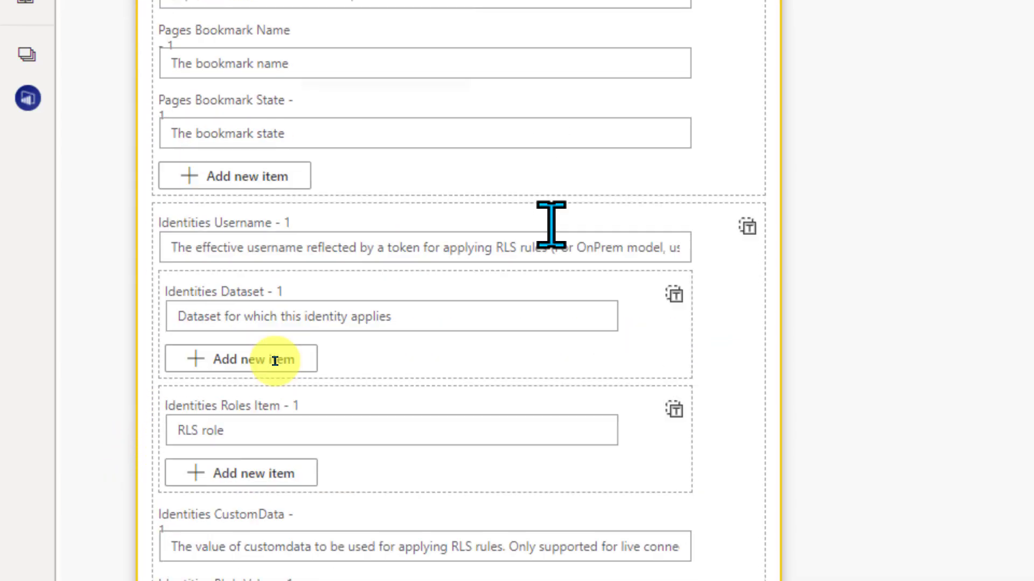
pyautogui.scroll(-5, 275, 361)
pyautogui.scroll(12, 275, 361)
pyautogui.scroll(-8, 275, 358)
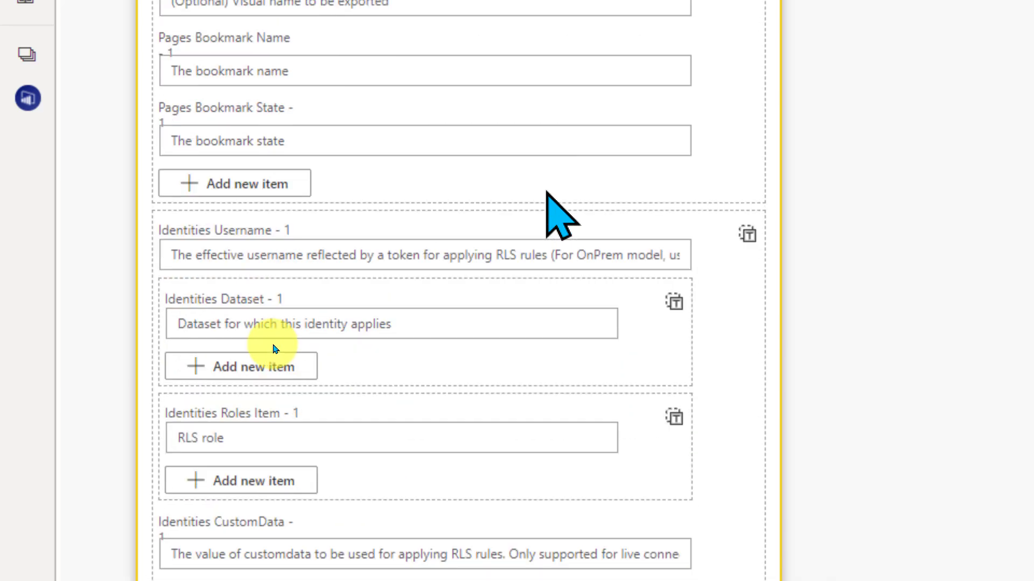
pyautogui.scroll(-4, 273, 345)
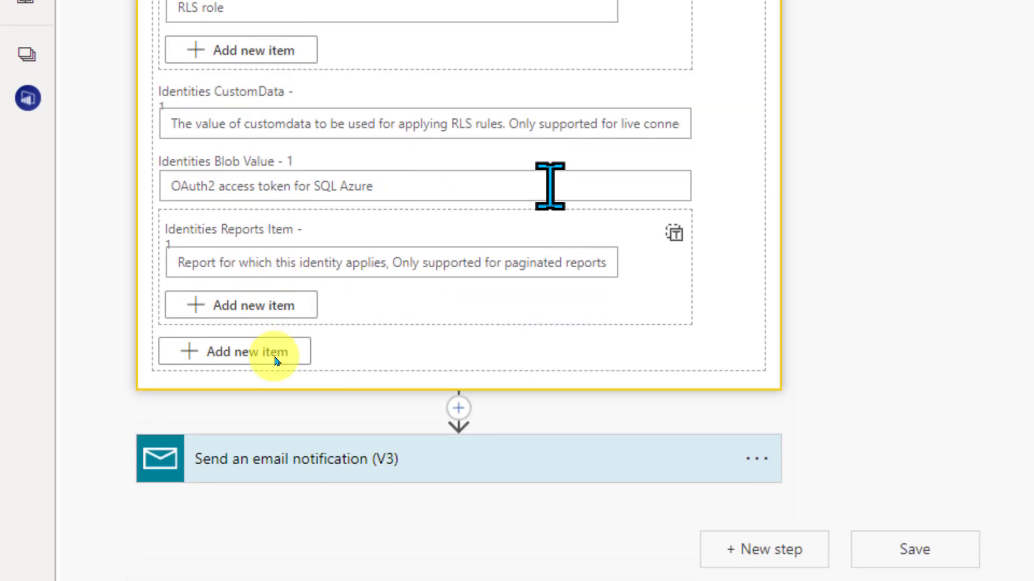
# Step: Expand Send an email notification (V3) and show its advanced options to review the recipient, subject, body and attachment fields
pyautogui.click(261, 472)
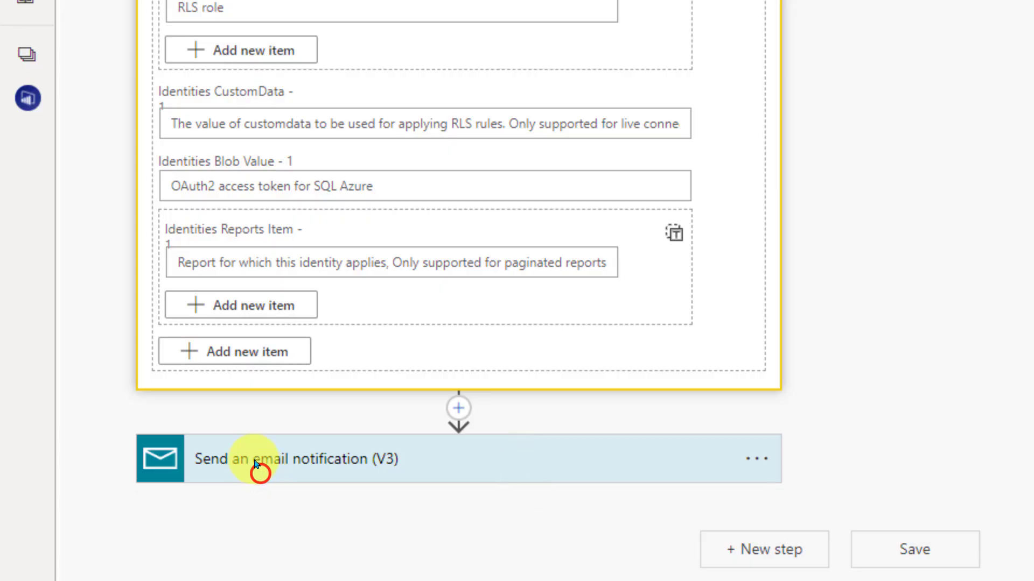
pyautogui.scroll(-2, 275, 460)
pyautogui.scroll(-2, 275, 457)
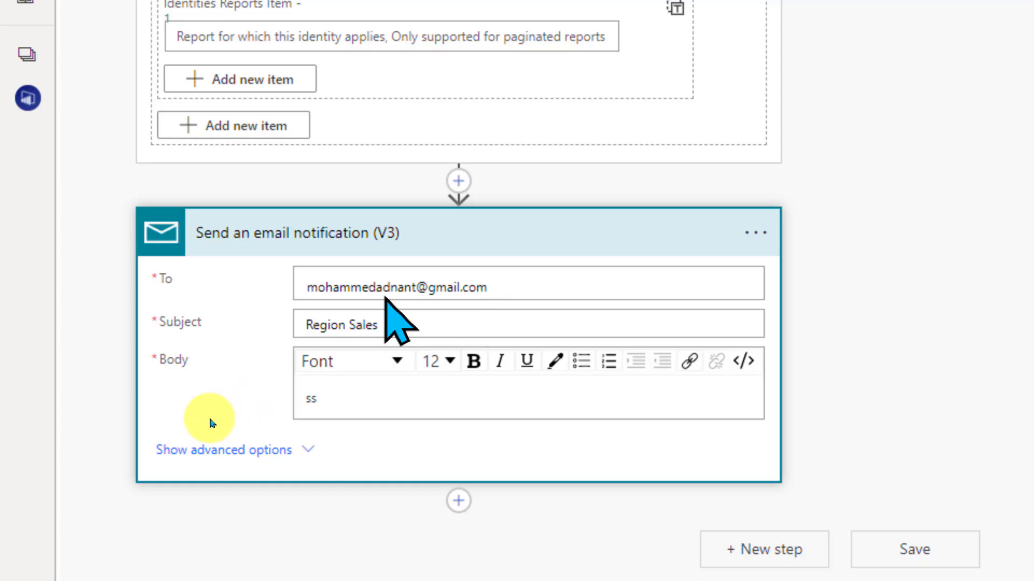
pyautogui.click(167, 452)
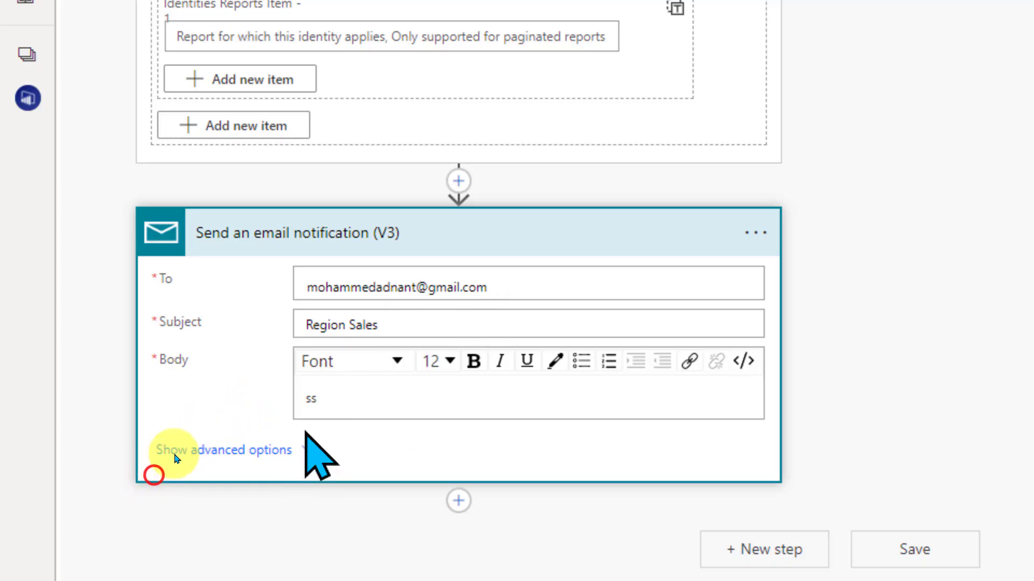
pyautogui.scroll(-4, 183, 447)
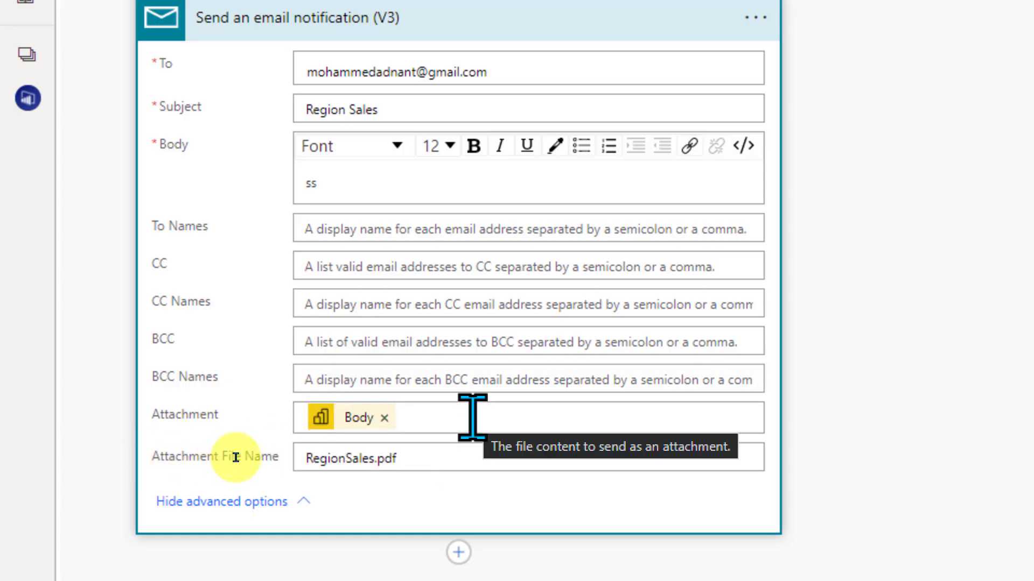
# Step: Examine the dynamic content available for the e-mail's Attachment field, then collapse the e-mail action
pyautogui.click(554, 412)
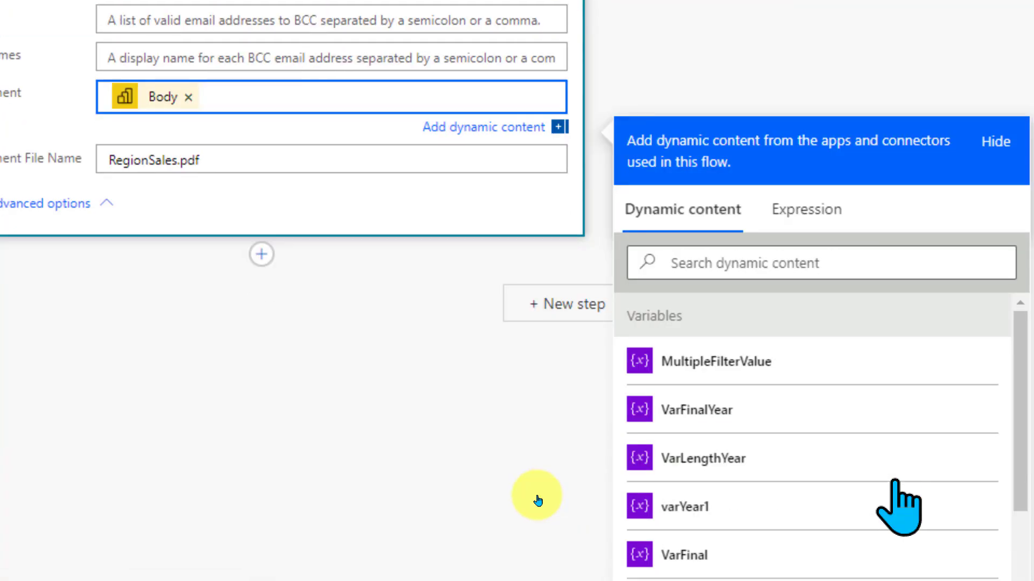
pyautogui.scroll(-5, 773, 503)
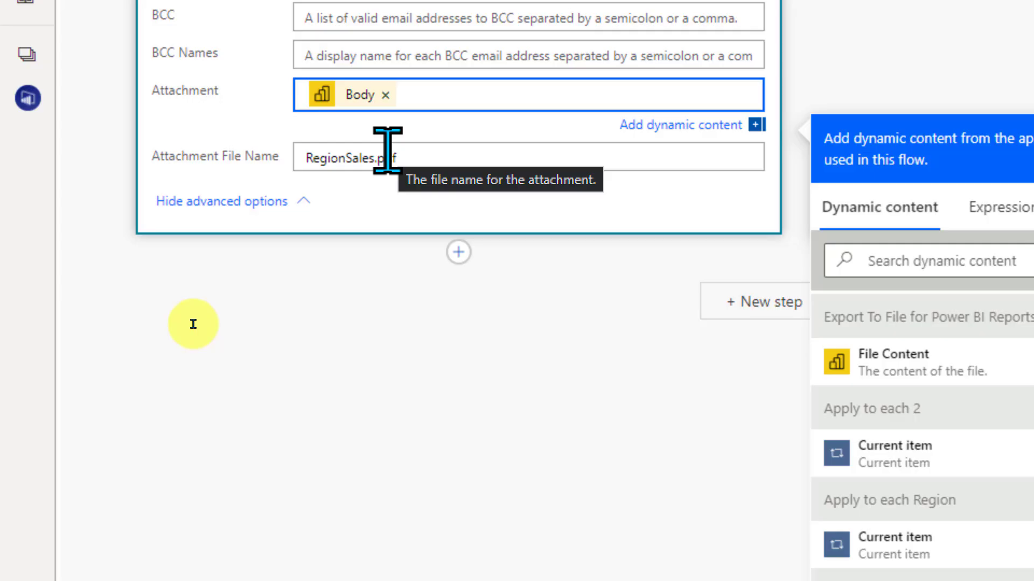
pyautogui.scroll(10, 388, 150)
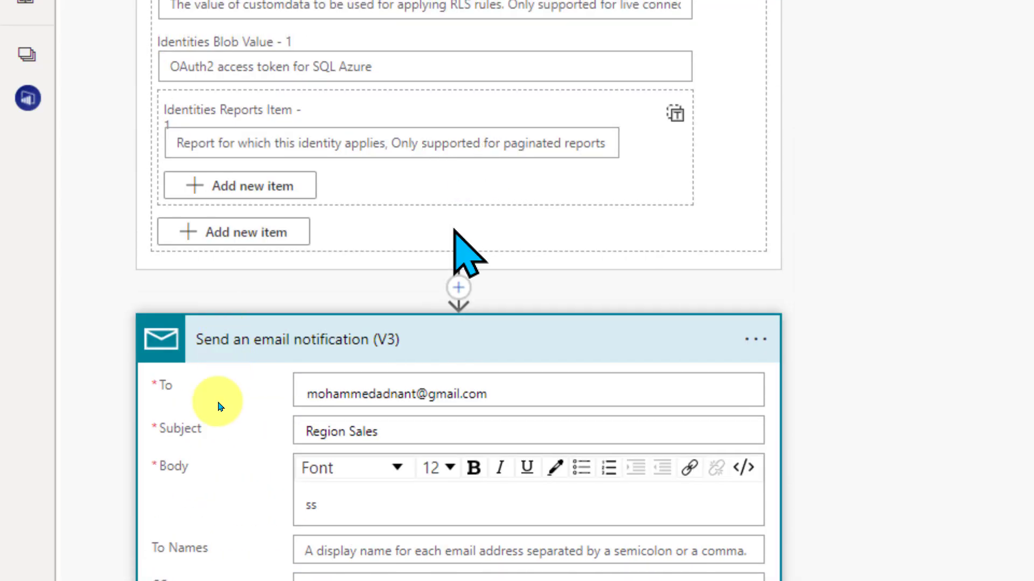
pyautogui.click(431, 350)
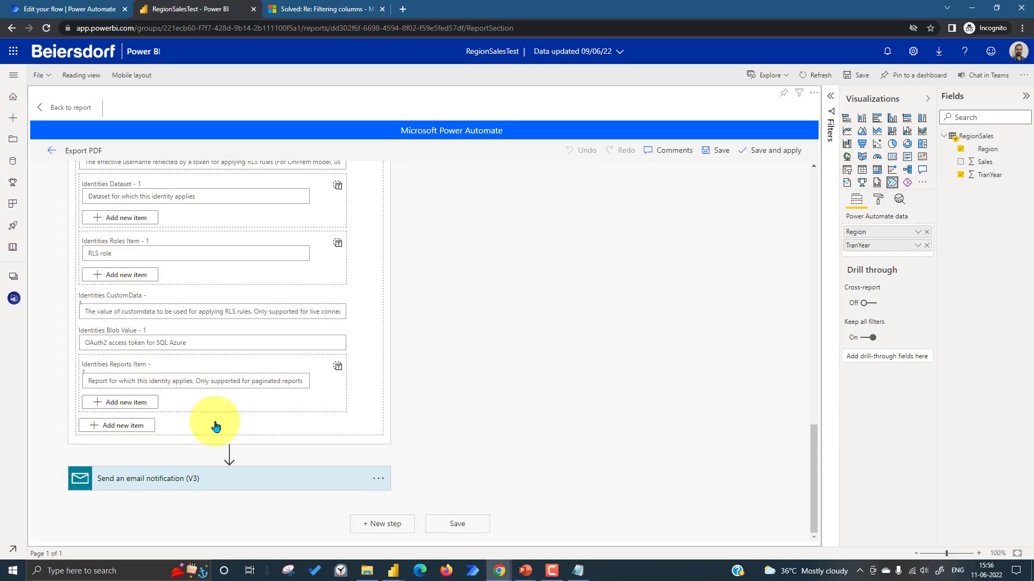
# Step: Save and apply the Export PDF flow and return to the report
pyautogui.click(760, 155)
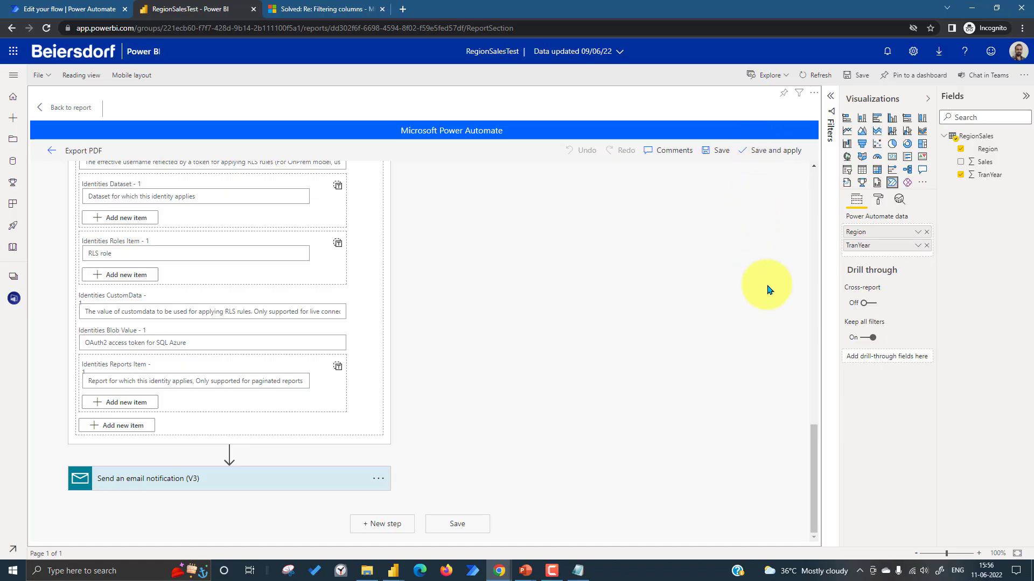
pyautogui.click(74, 109)
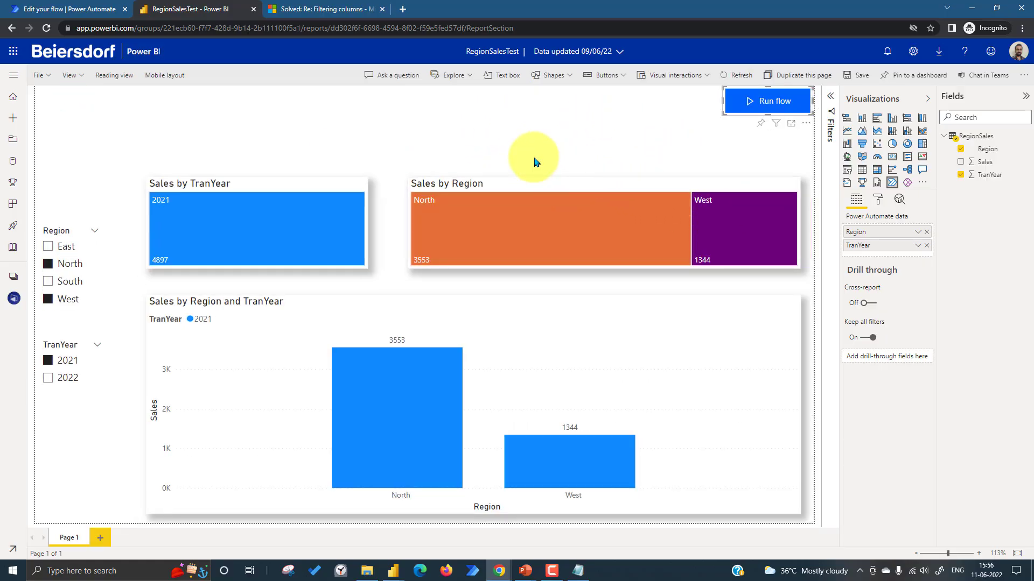
# Step: Clear the Region and TranYear slicer selections and save the report
pyautogui.click(80, 230)
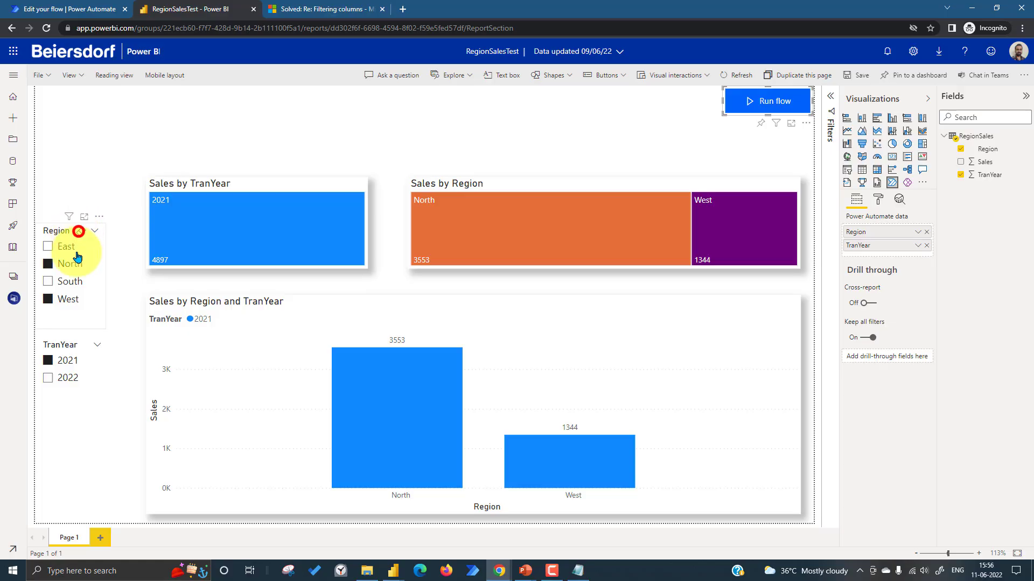
pyautogui.click(80, 345)
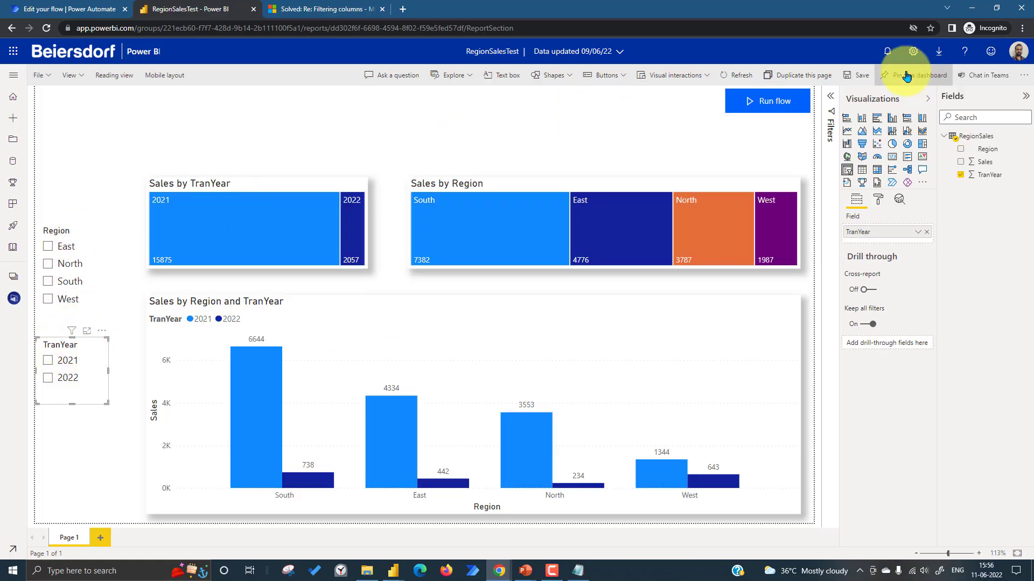
pyautogui.click(859, 76)
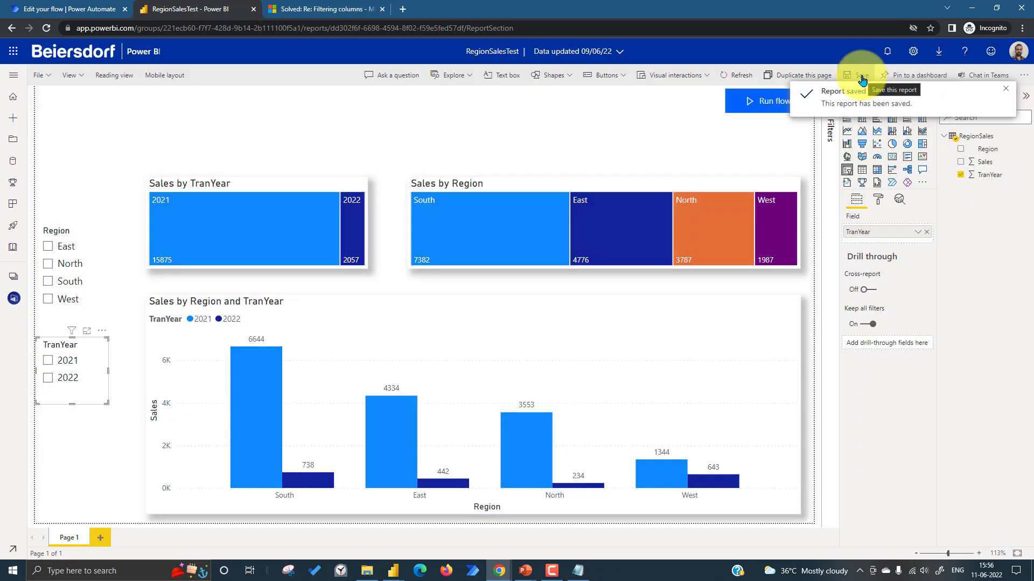
# Step: Open the report in reading view, reset it to its defaults, and filter it to region East and TranYear 2022
pyautogui.click(114, 78)
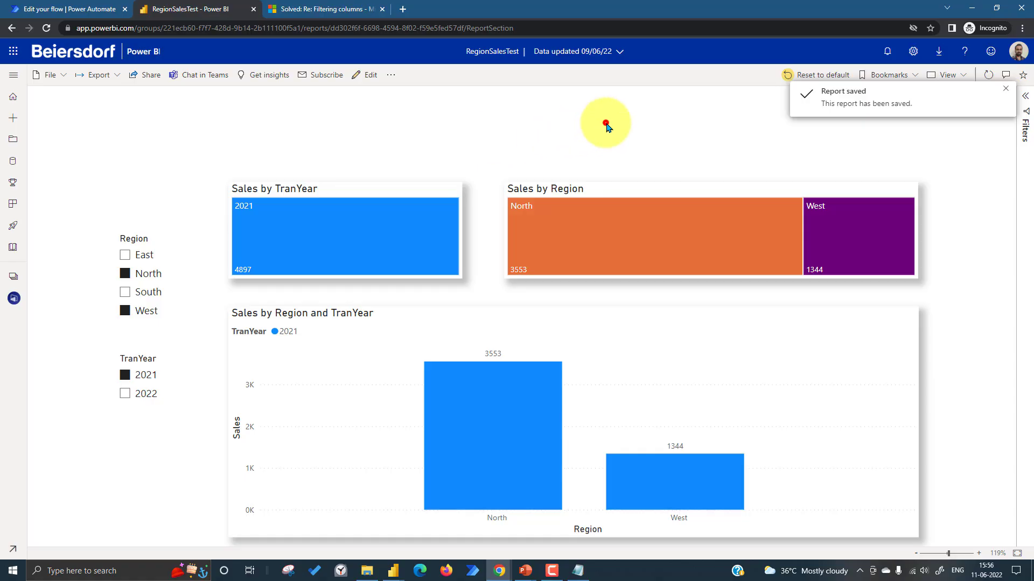
pyautogui.click(813, 74)
pyautogui.click(544, 326)
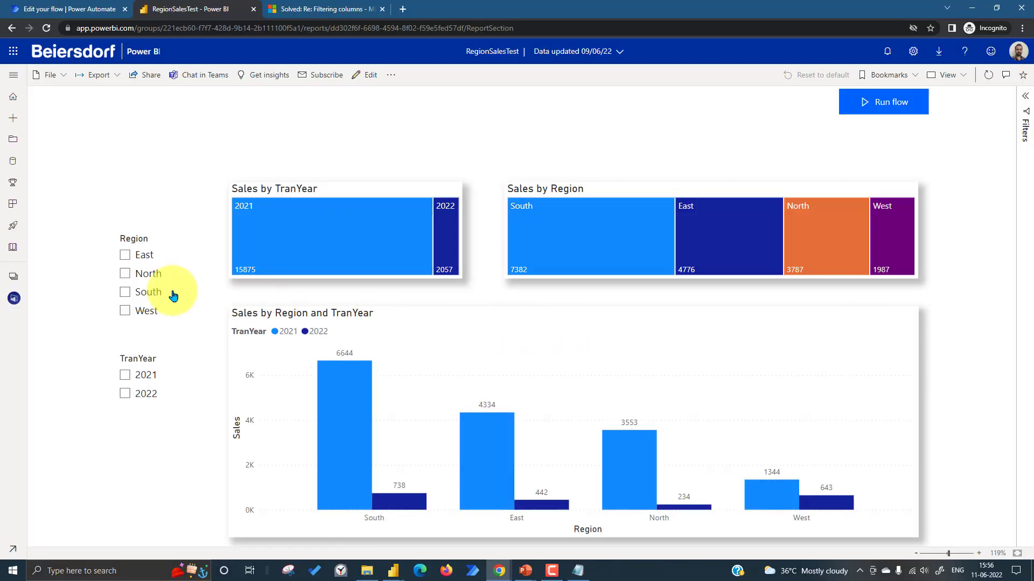
pyautogui.click(127, 255)
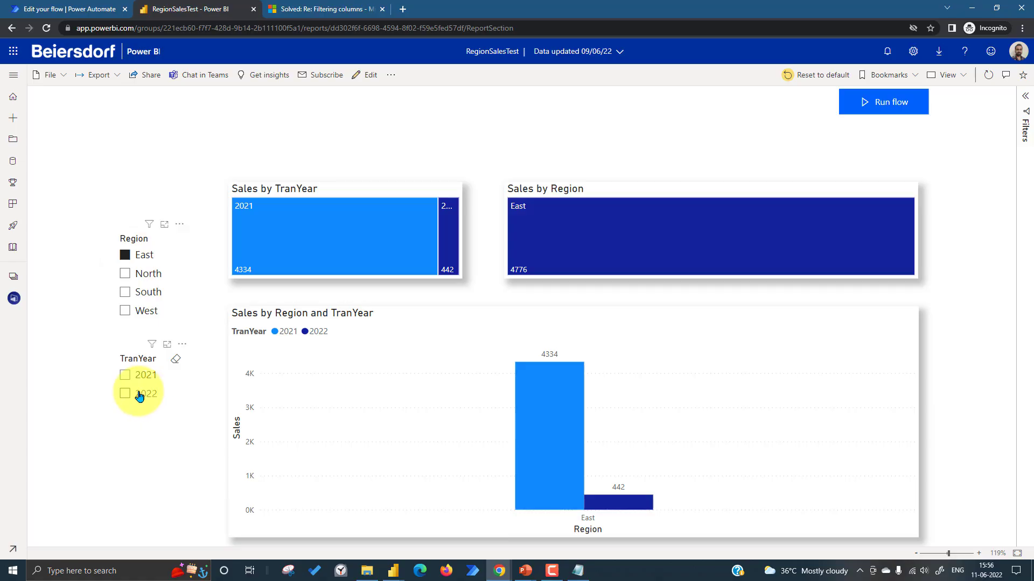
pyautogui.click(125, 394)
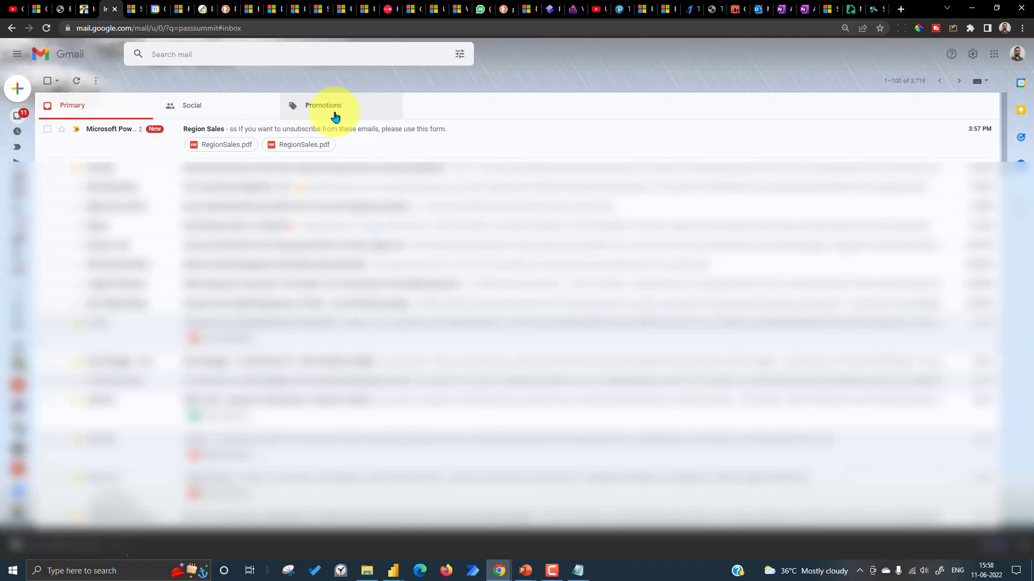
# Step: Preview both RegionSales.pdf attachments of the Region Sales e-mail one after the other and enlarge the one for East and 2022
pyautogui.click(292, 146)
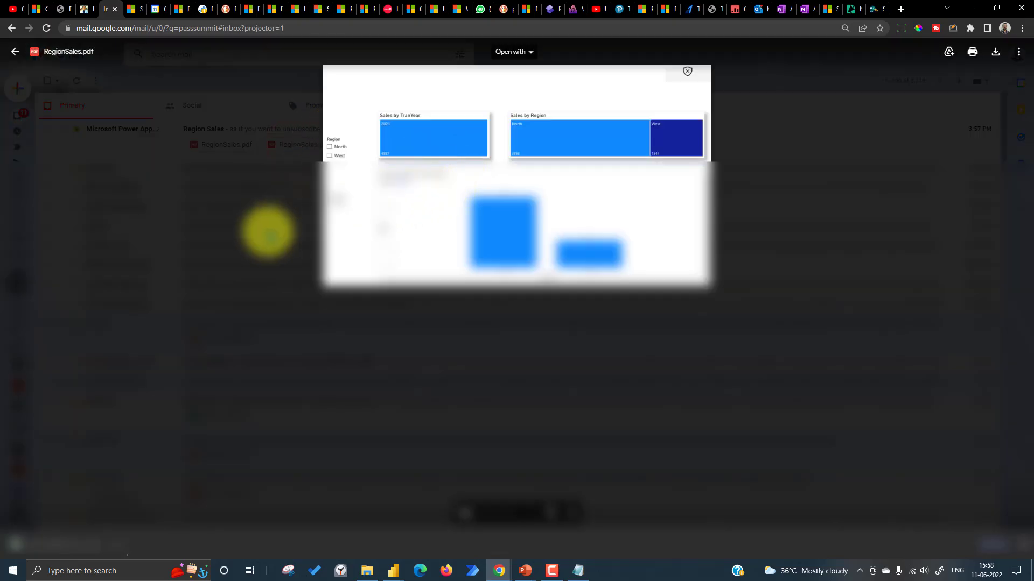
pyautogui.click(209, 240)
pyautogui.click(211, 145)
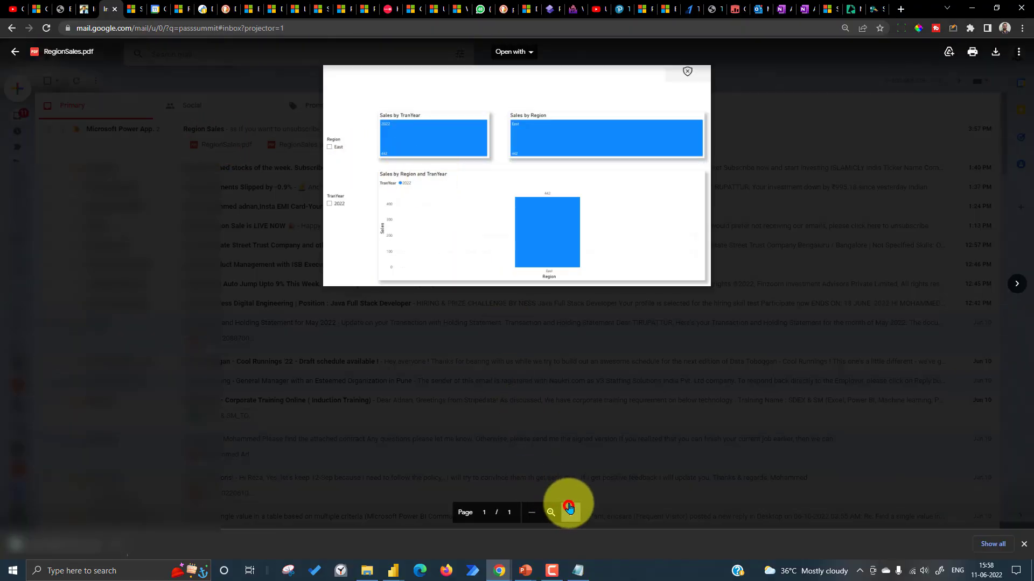
pyautogui.click(570, 511)
pyautogui.click(570, 510)
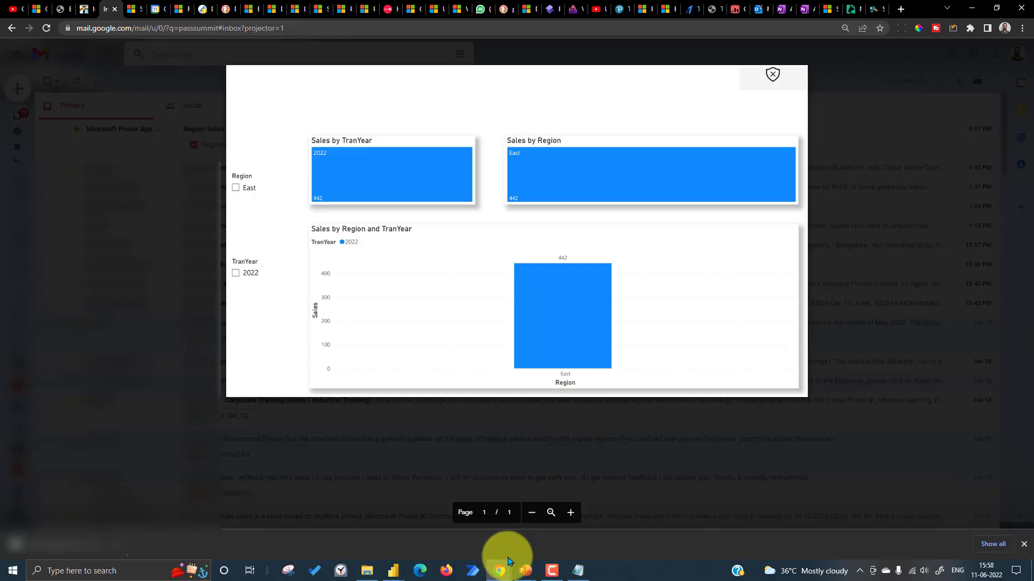
# Step: Switch to the Power BI report to compare its filtered visuals with the exported PDF, and return to the PDF preview
pyautogui.moveTo(503, 565)
pyautogui.click(534, 526)
pyautogui.click(323, 8)
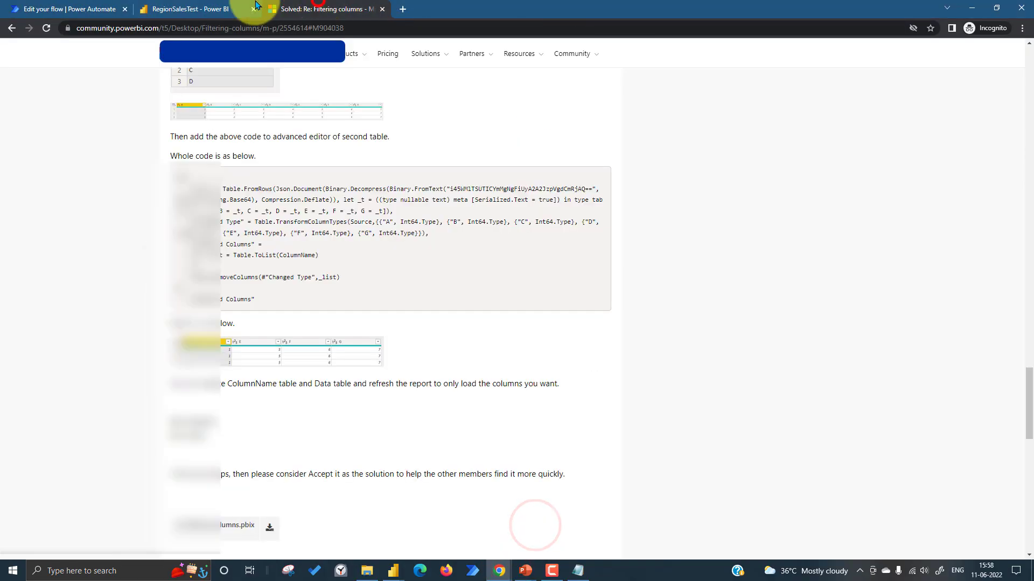
pyautogui.click(191, 8)
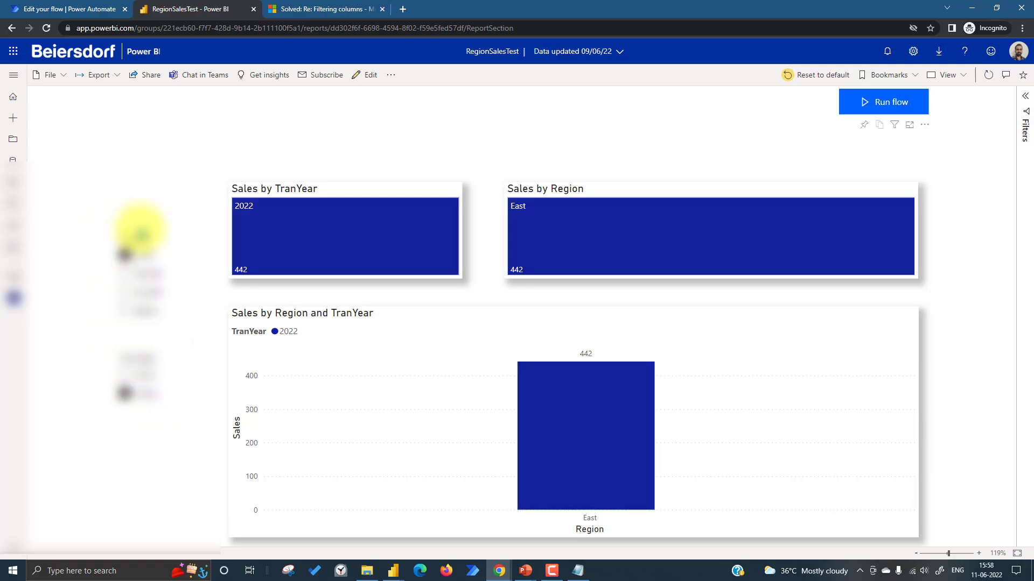
pyautogui.hotkey('alt', 'Tab')
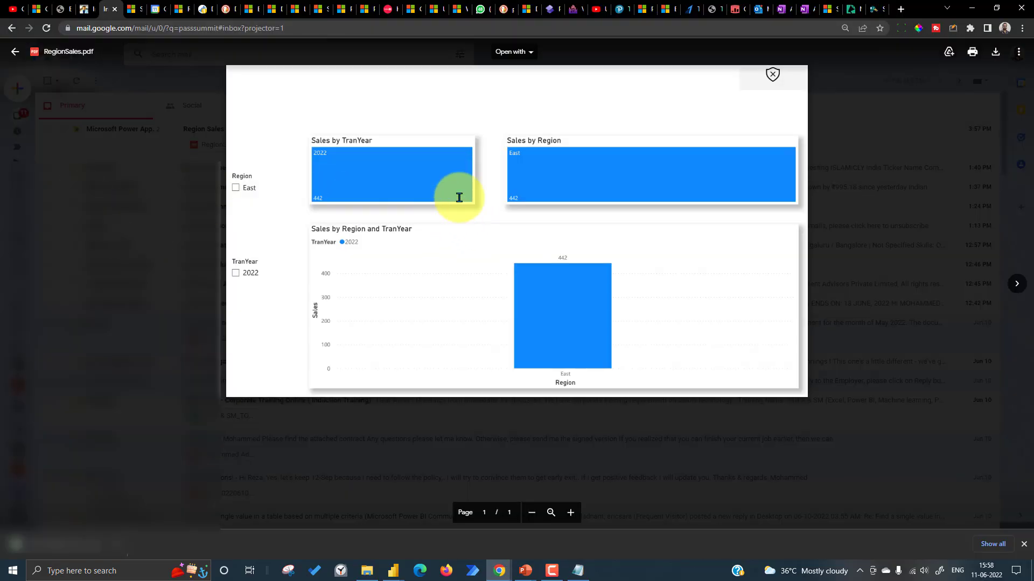